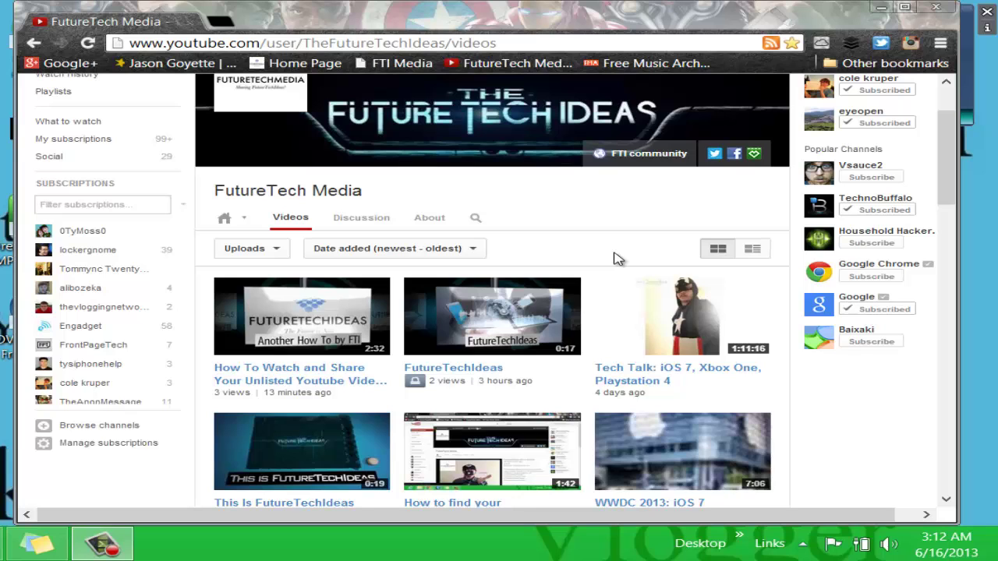
- Open and pause the newest video, then go to Video Manager's list of 92 uploads
left_click(338, 302)
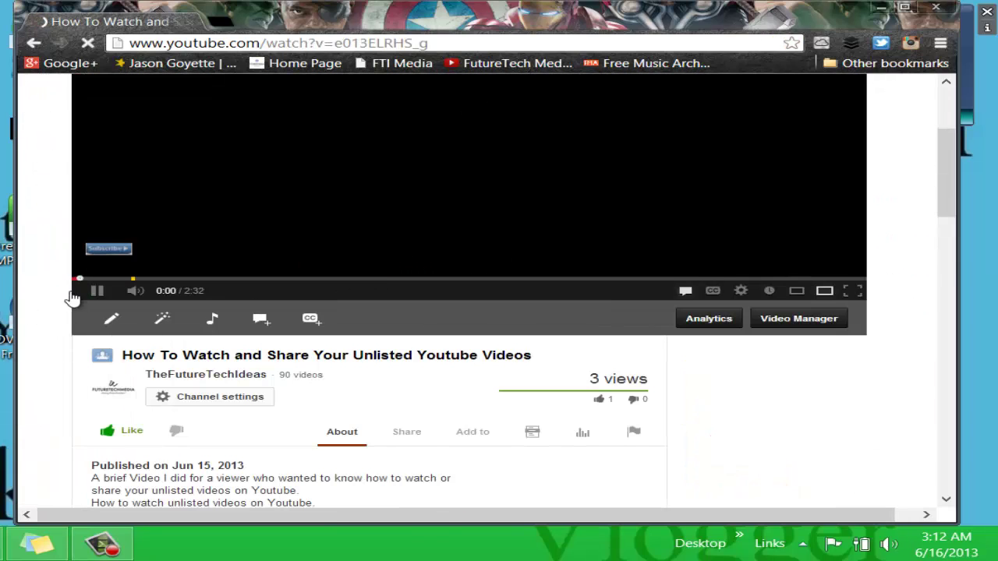
left_click(98, 291)
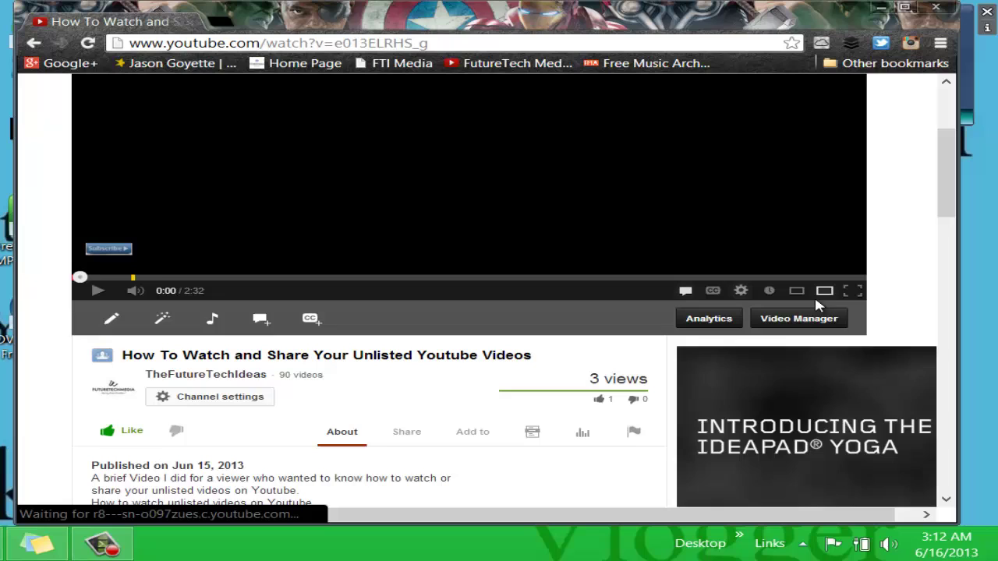
left_click(803, 320)
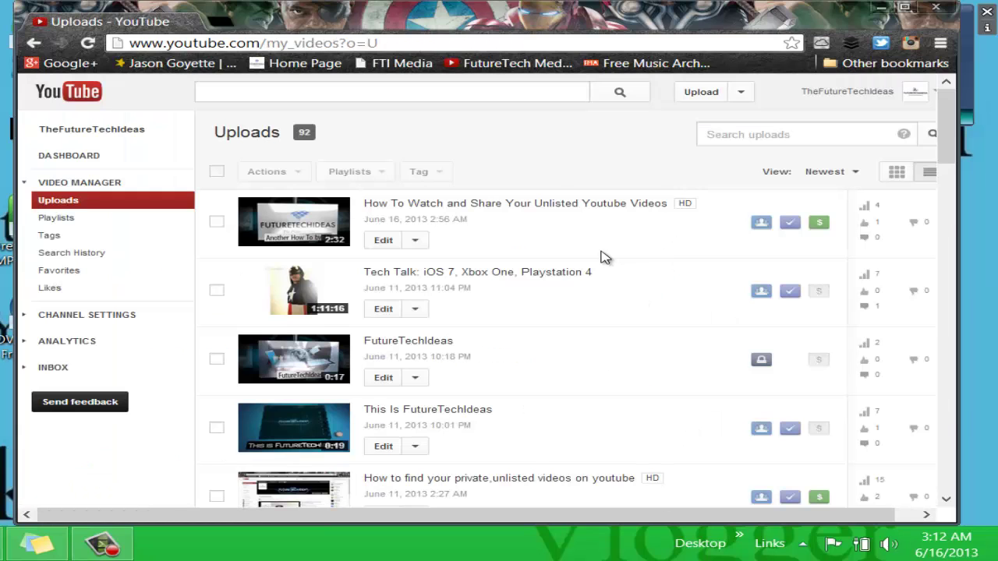
- Edit the unlisted-videos tutorial, set and save it as Private, then switch it to Public
left_click(378, 244)
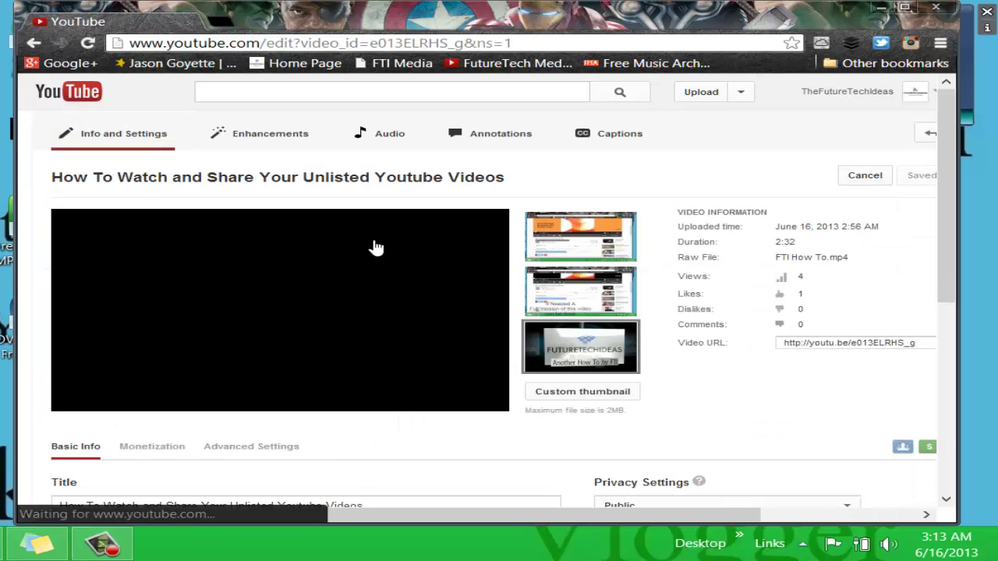
scroll(673, 357, "down", 3)
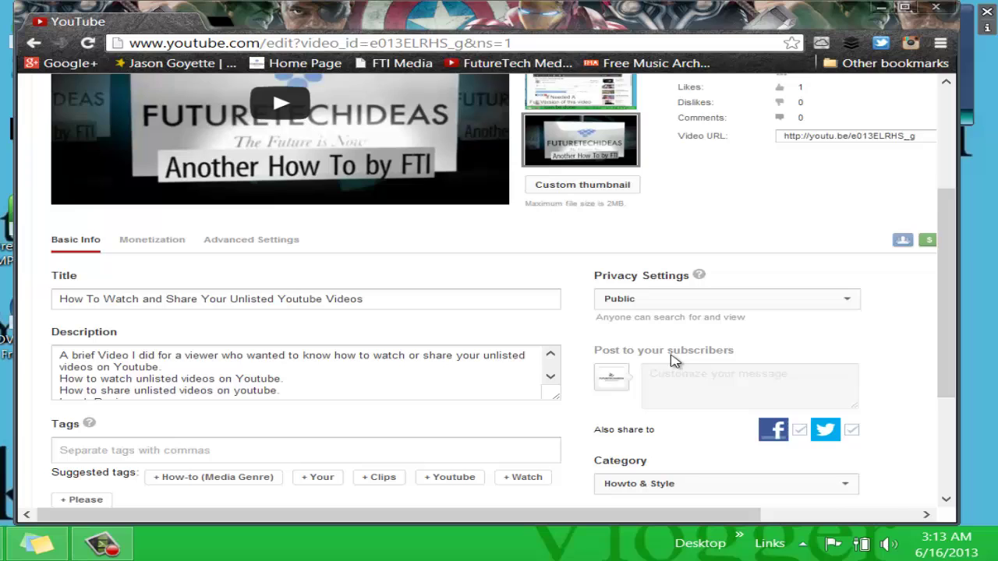
left_click(737, 281)
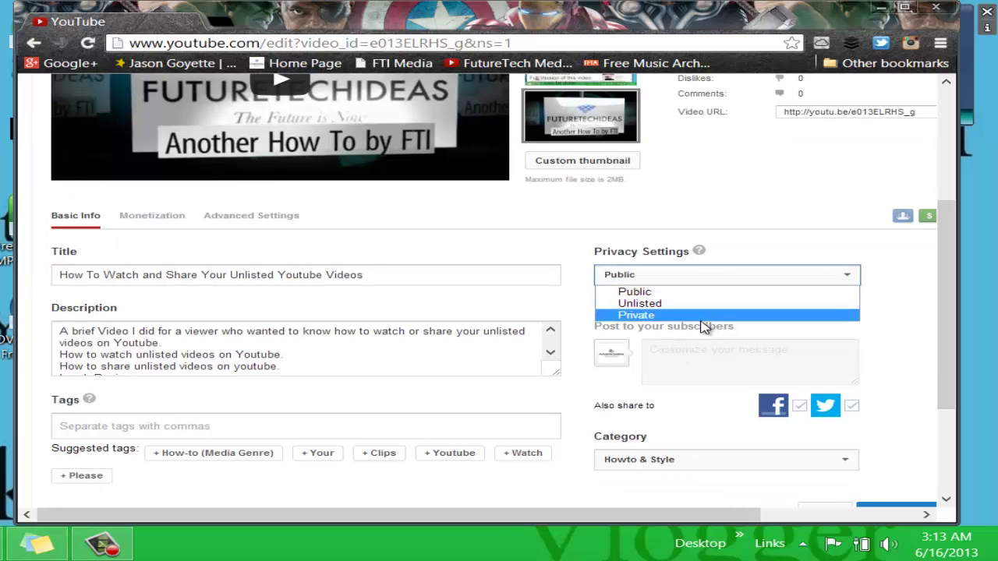
left_click(704, 326)
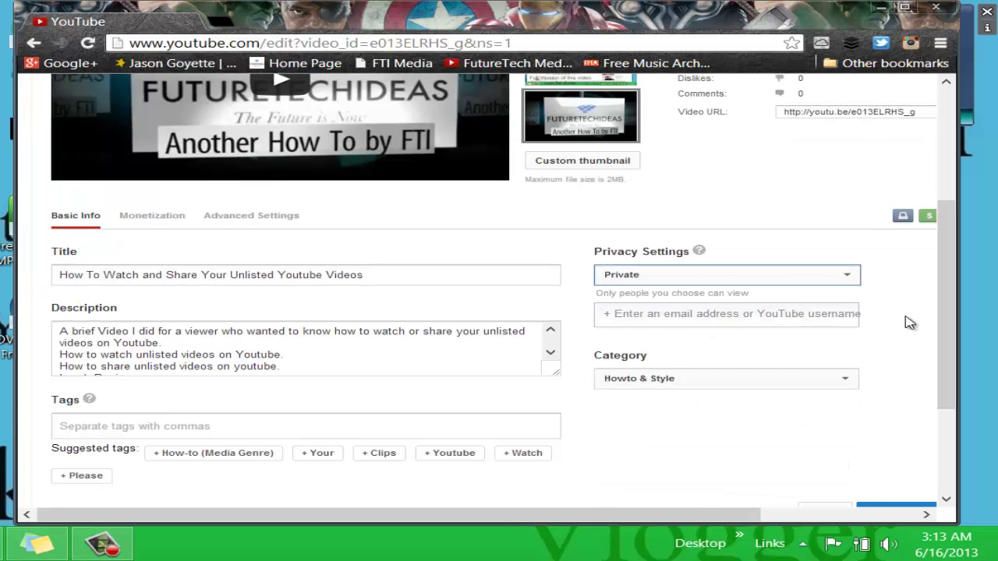
scroll(905, 319, "right", 2)
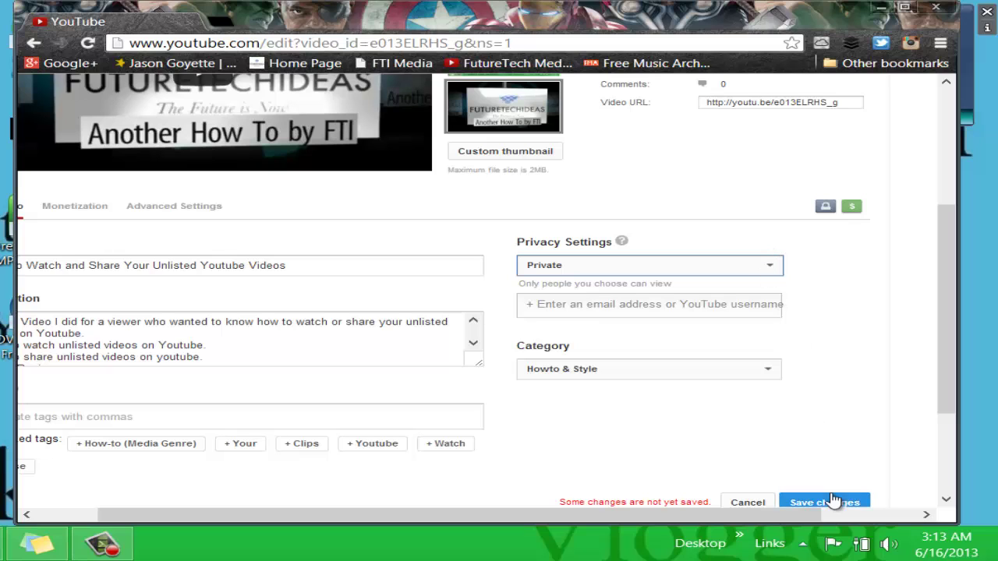
left_click(832, 499)
left_click(738, 271)
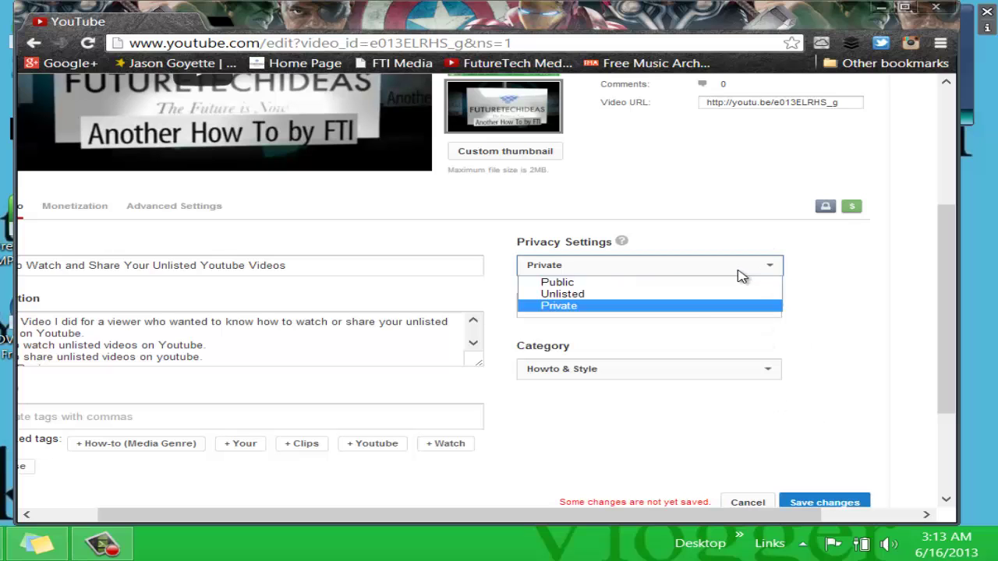
left_click(601, 283)
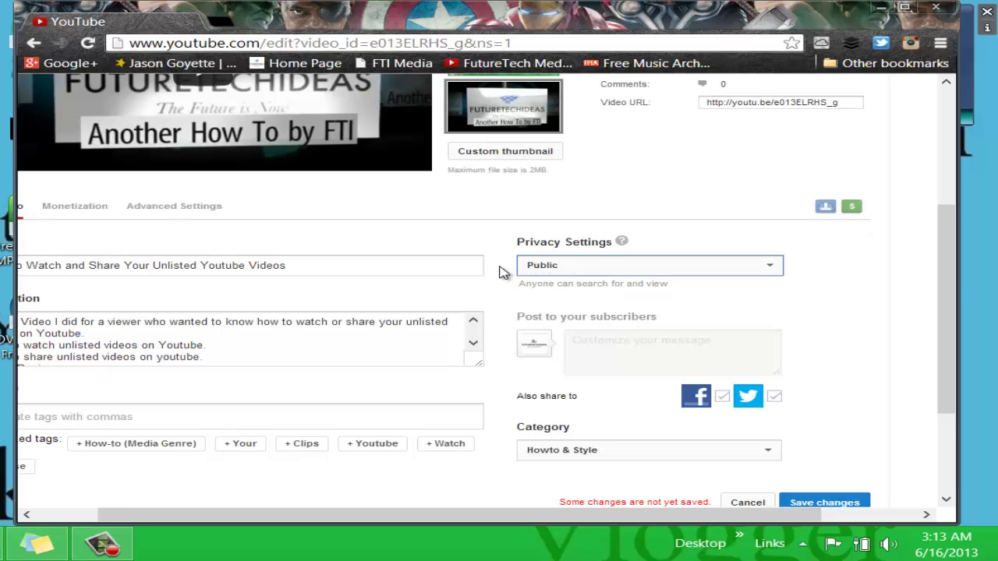
- Set the tutorial's privacy to Private and save the change
scroll(406, 261, "left", 2)
scroll(406, 262, "up", 1)
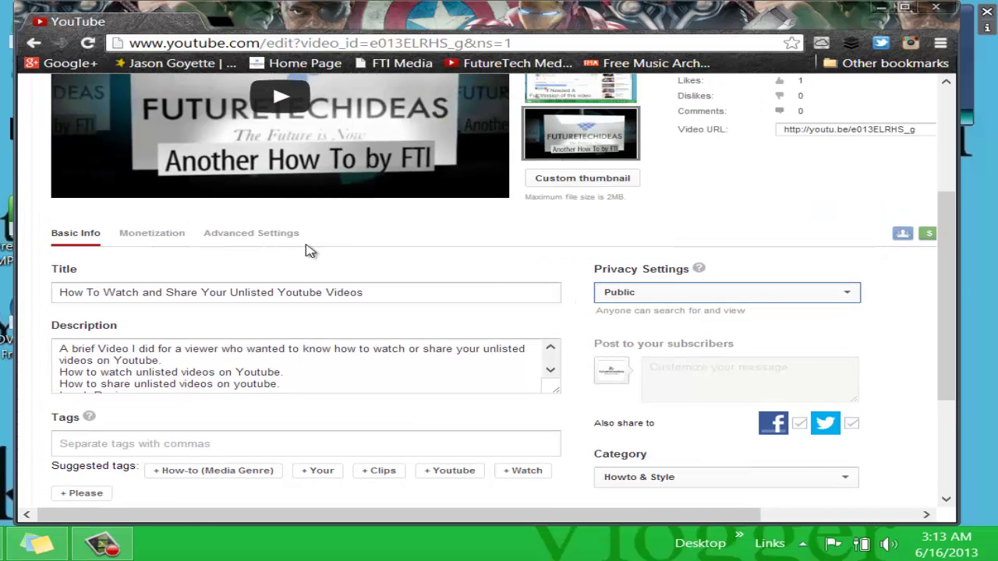
scroll(304, 250, "up", 5)
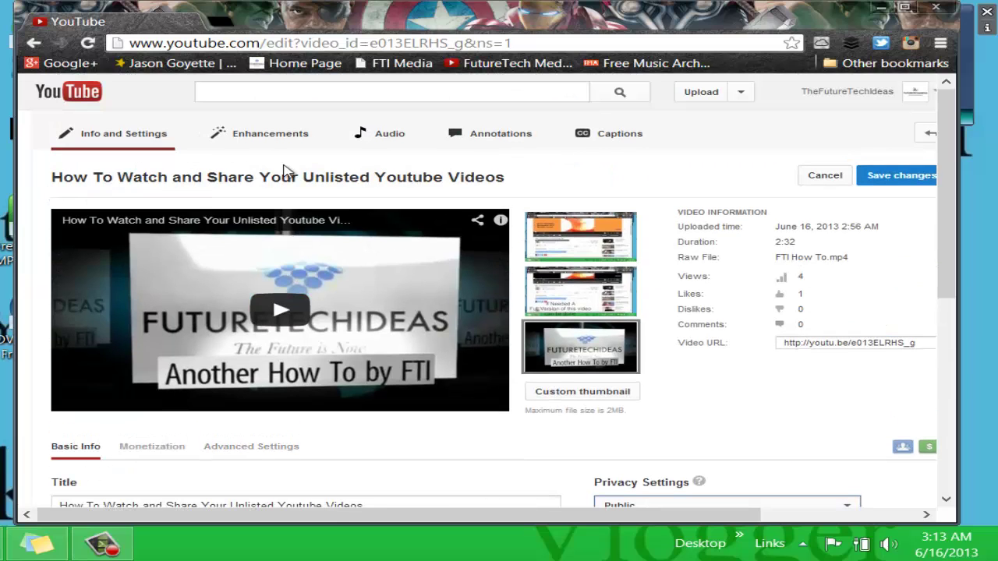
scroll(605, 249, "down", 3)
left_click(690, 258)
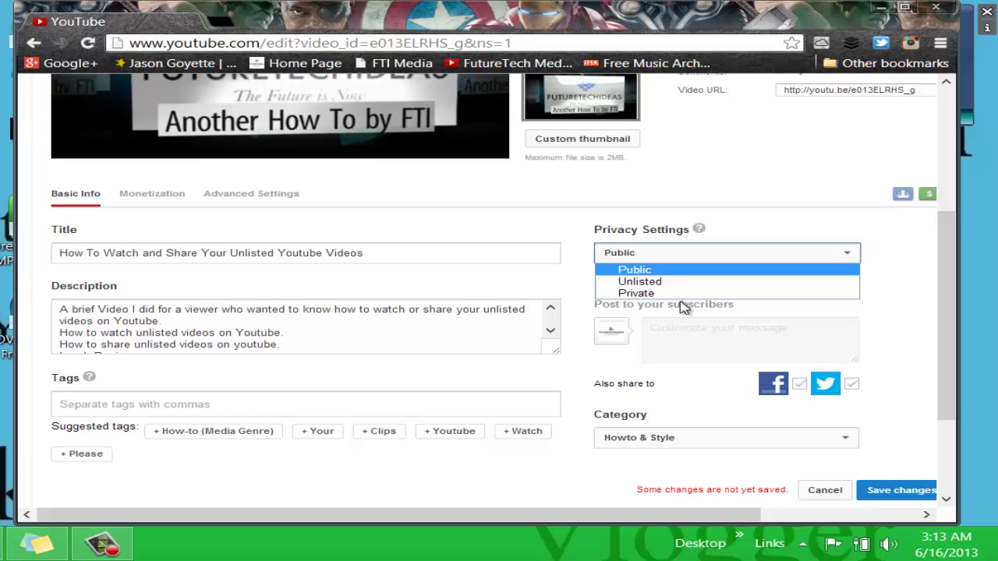
left_click(681, 295)
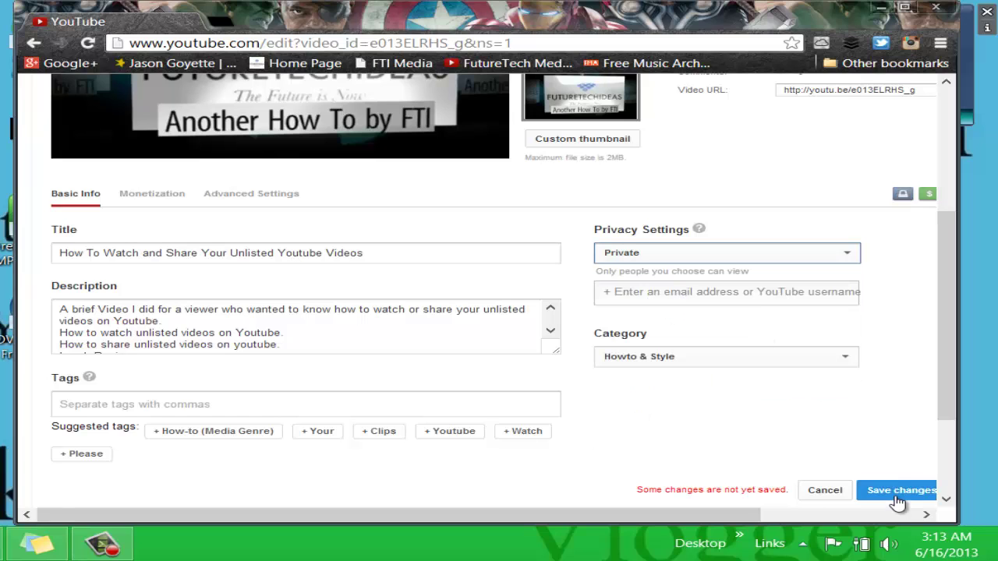
left_click(898, 499)
- Switch the tutorial's privacy to Public, then back to Private
scroll(820, 418, "up", 2)
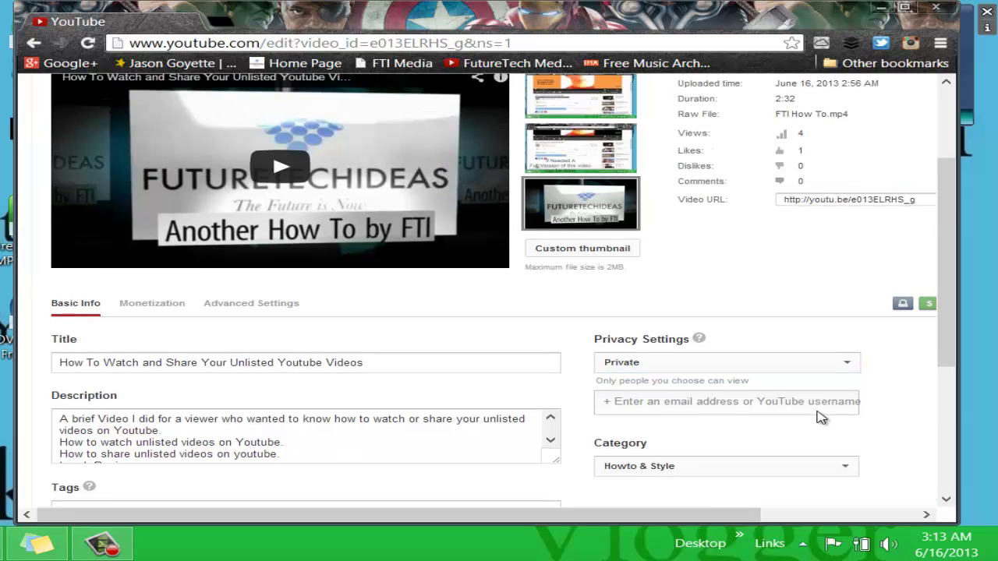
left_click(796, 390)
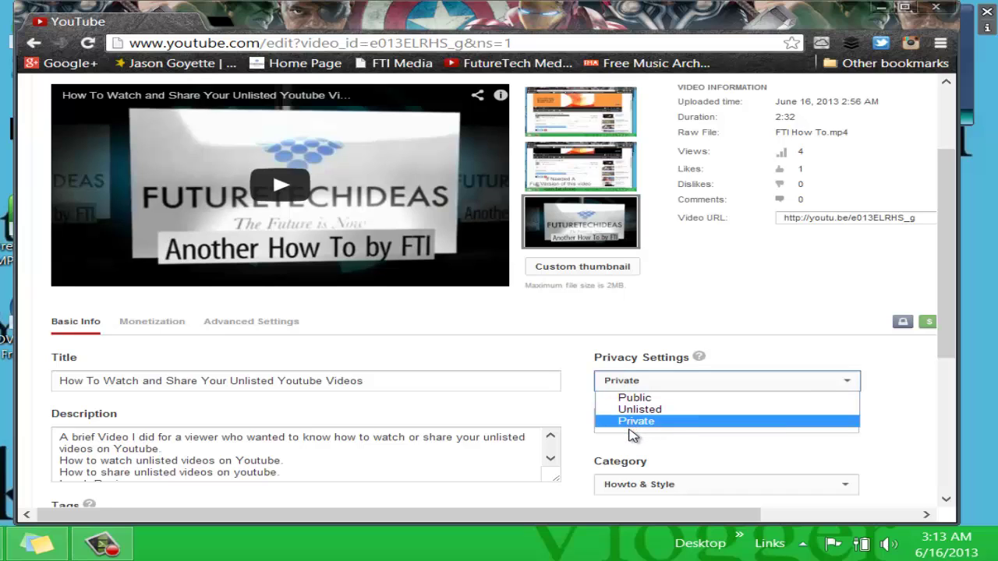
left_click(783, 399)
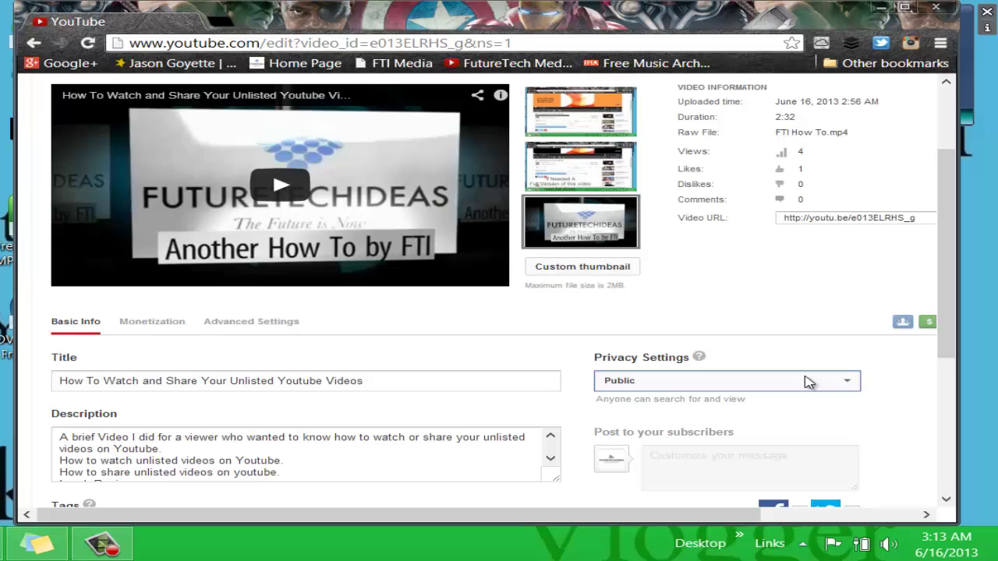
left_click(809, 382)
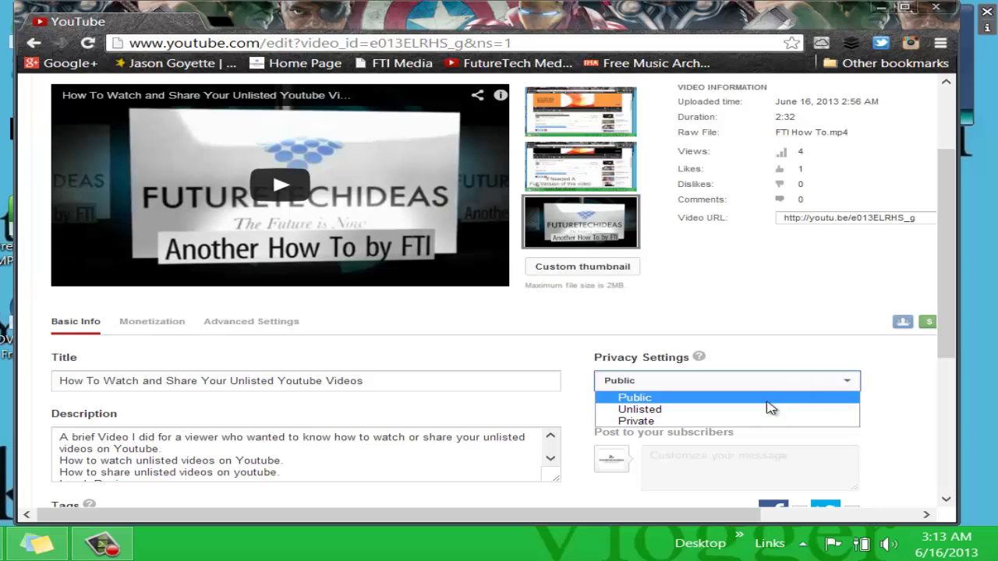
left_click(715, 421)
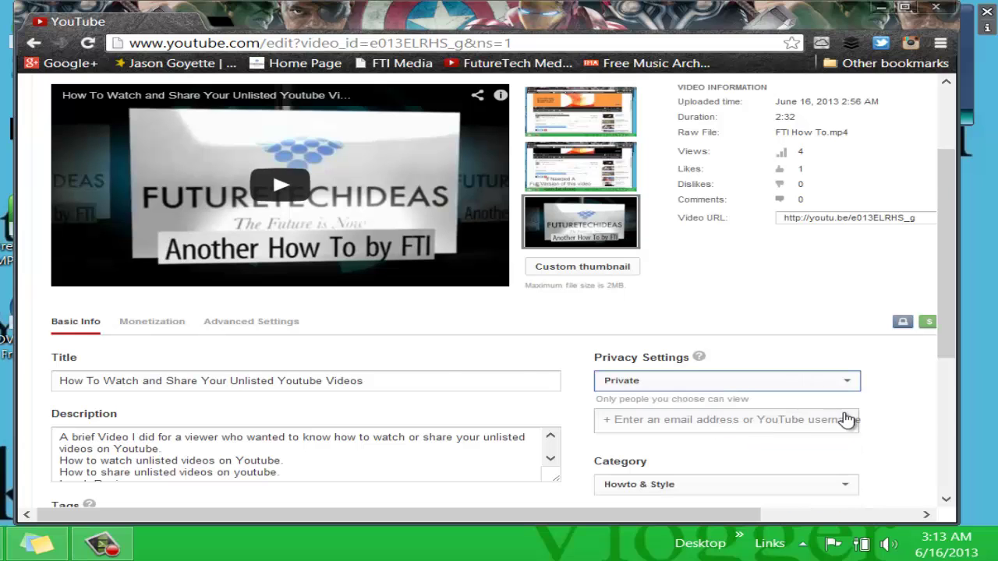
scroll(847, 418, "down", 3)
- Save the Private setting, then toggle privacy to Public and back to Private
left_click(904, 479)
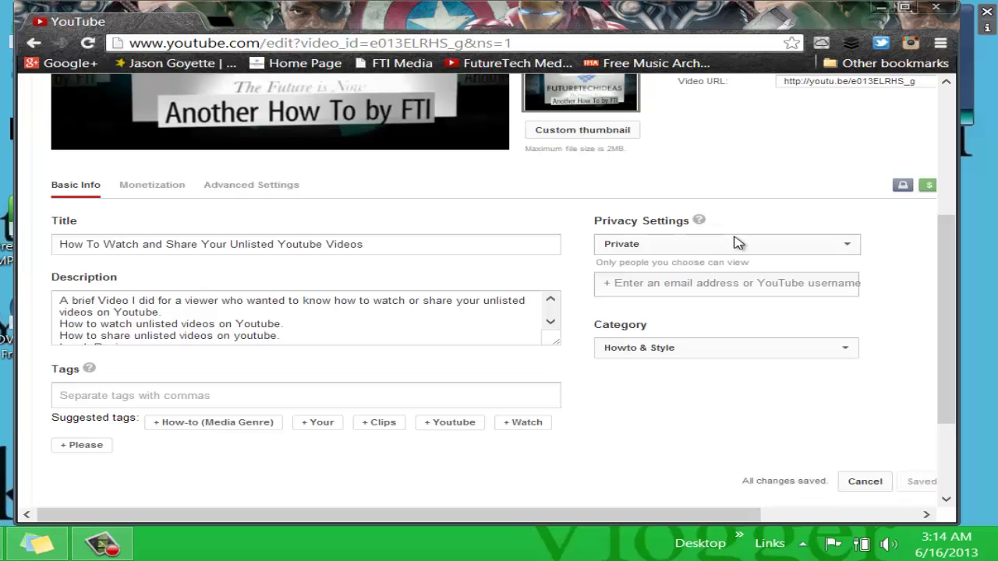
left_click(735, 243)
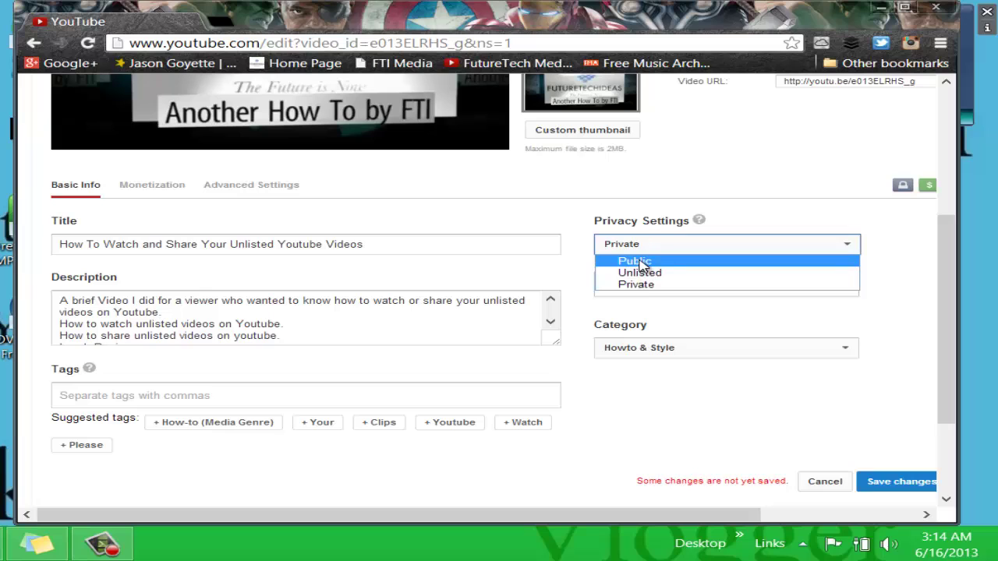
left_click(638, 265)
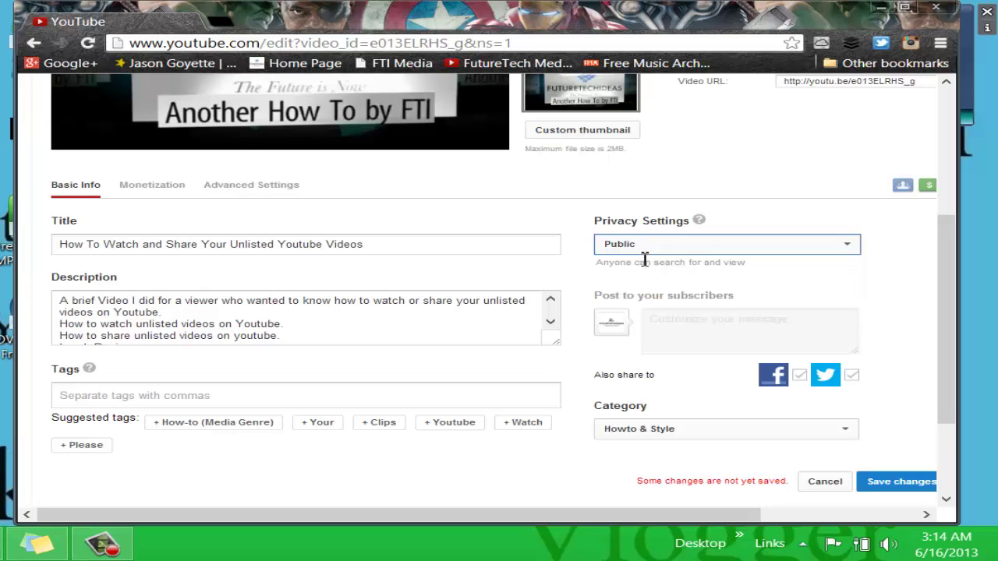
left_click(705, 248)
left_click(677, 286)
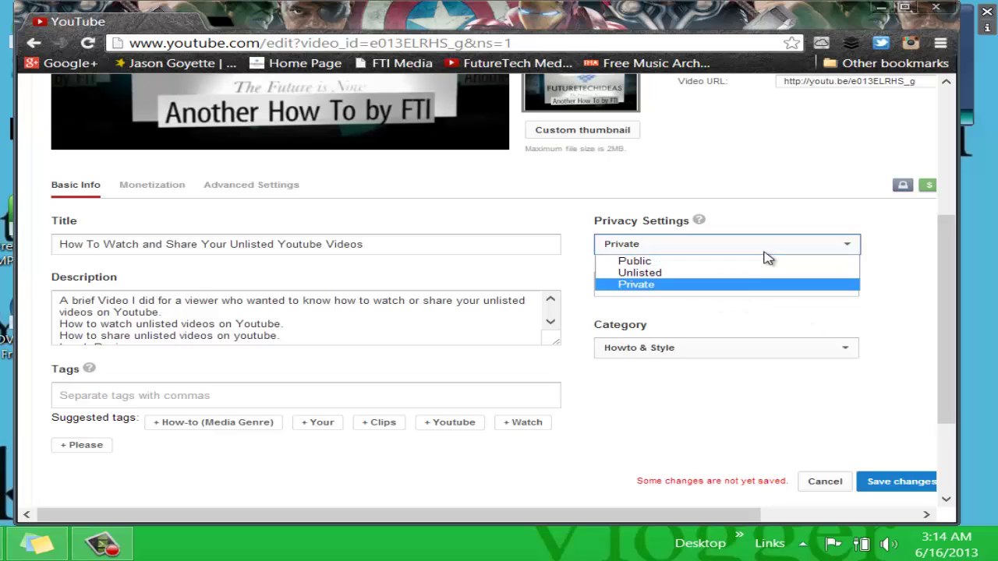
- Set the tutorial's privacy to Public and save it
left_click(765, 256)
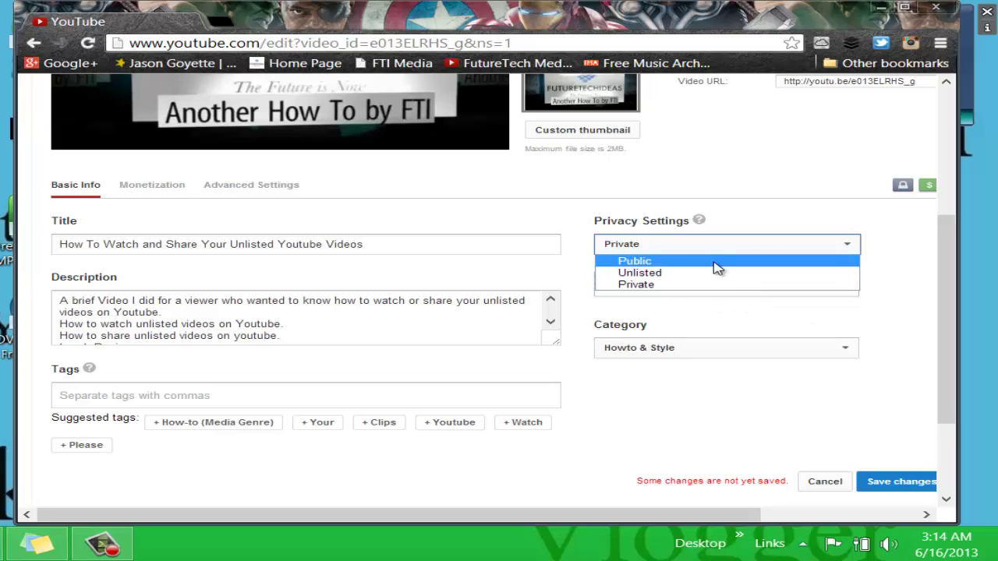
left_click(716, 264)
left_click(904, 481)
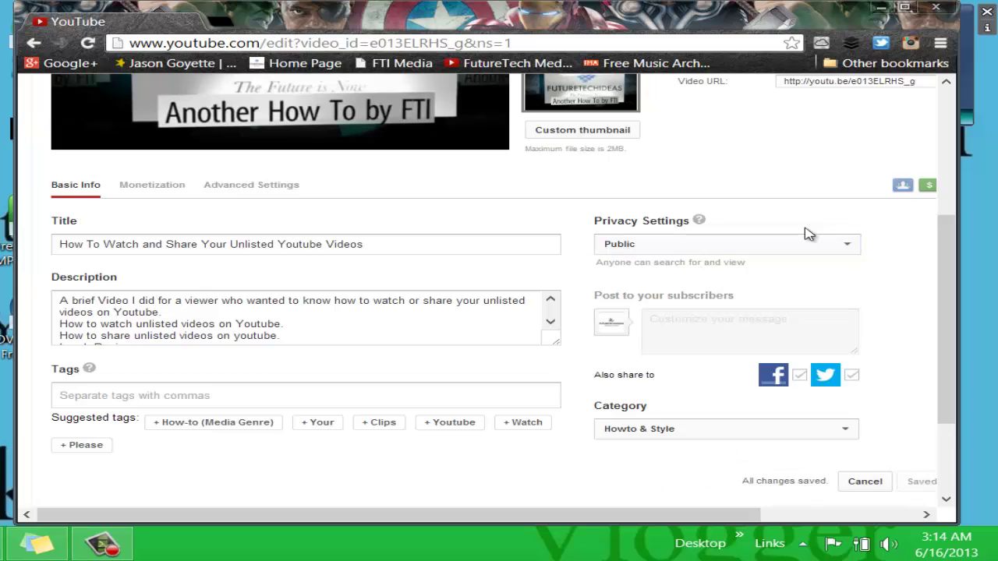
scroll(726, 112, "right", 2)
scroll(727, 112, "right", 1)
scroll(725, 114, "up", 3)
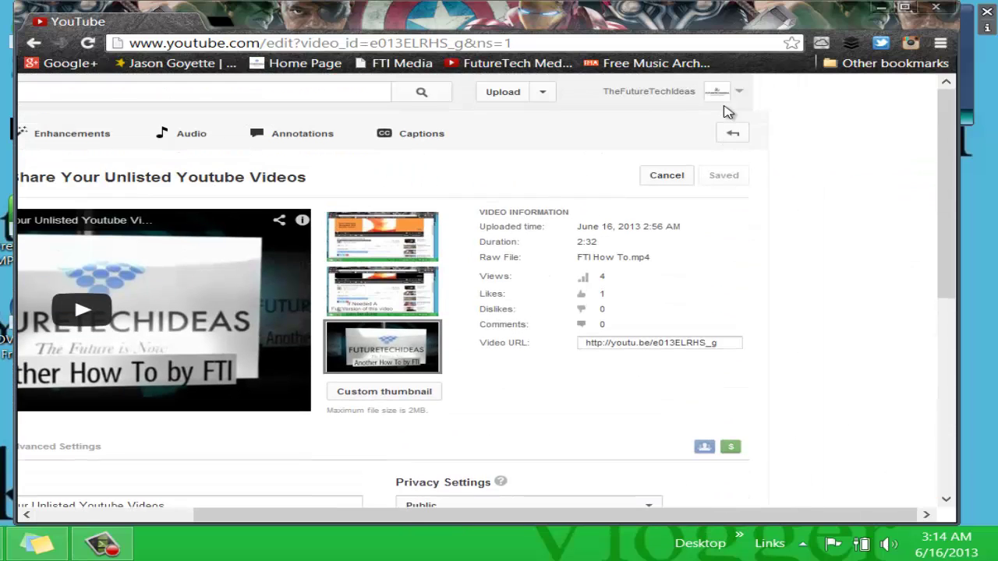
- Filter Video Manager uploads to Private and show FutureTechIdeas's extra edit options
left_click(717, 94)
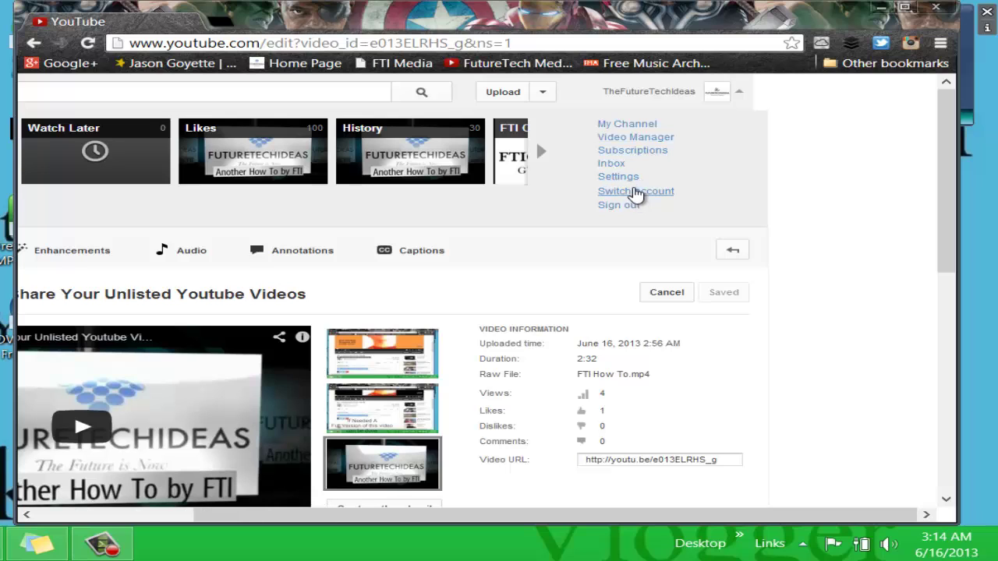
left_click(630, 139)
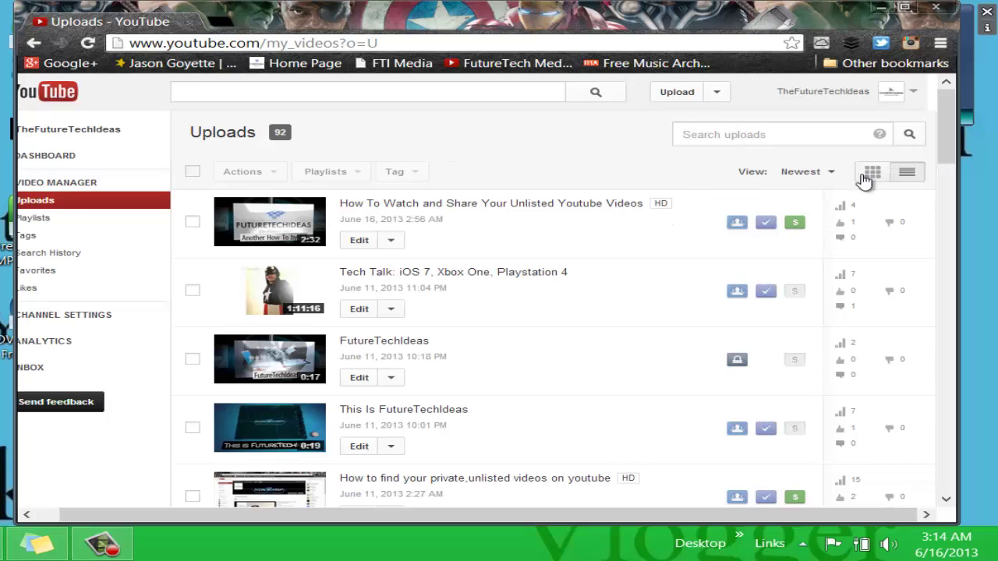
left_click(828, 176)
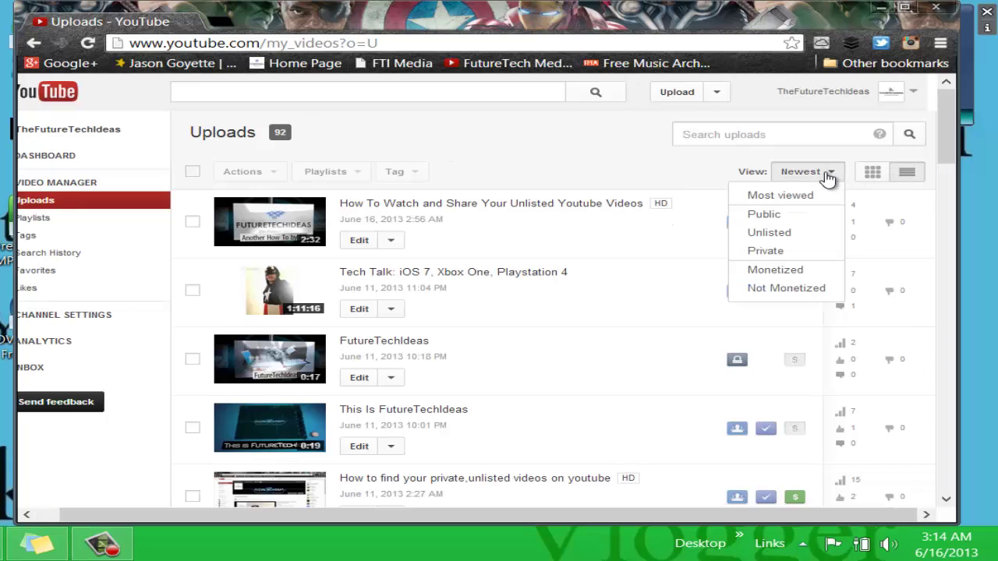
left_click(782, 250)
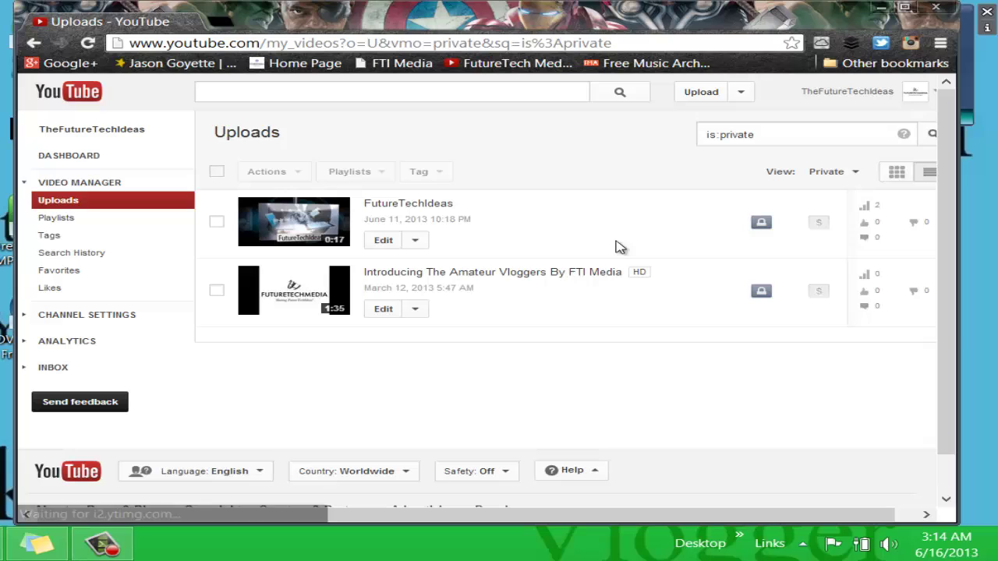
left_click(418, 243)
- Edit the FutureTechIdeas video and leave its privacy set to Private
left_click(418, 245)
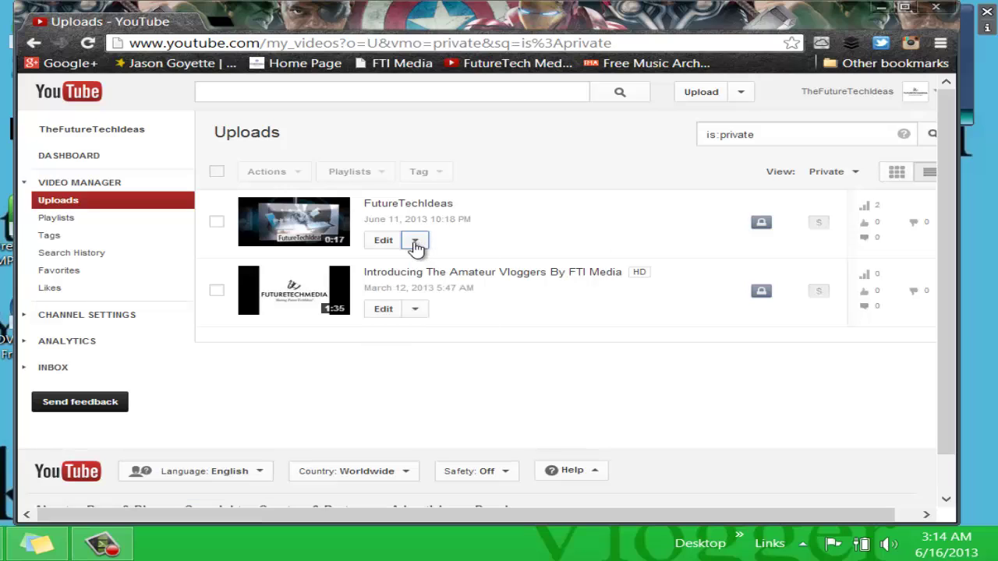
left_click(382, 242)
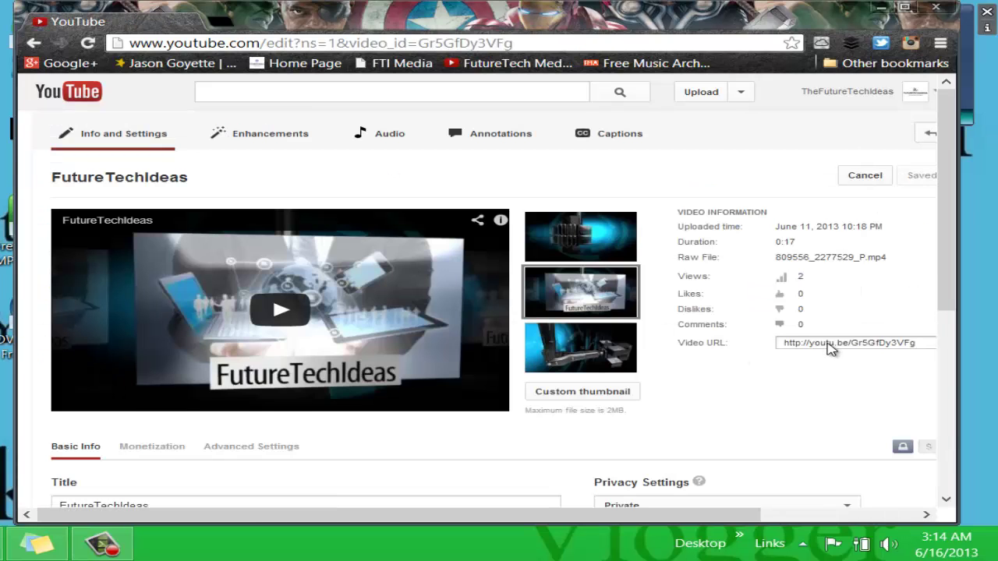
scroll(831, 348, "down", 2)
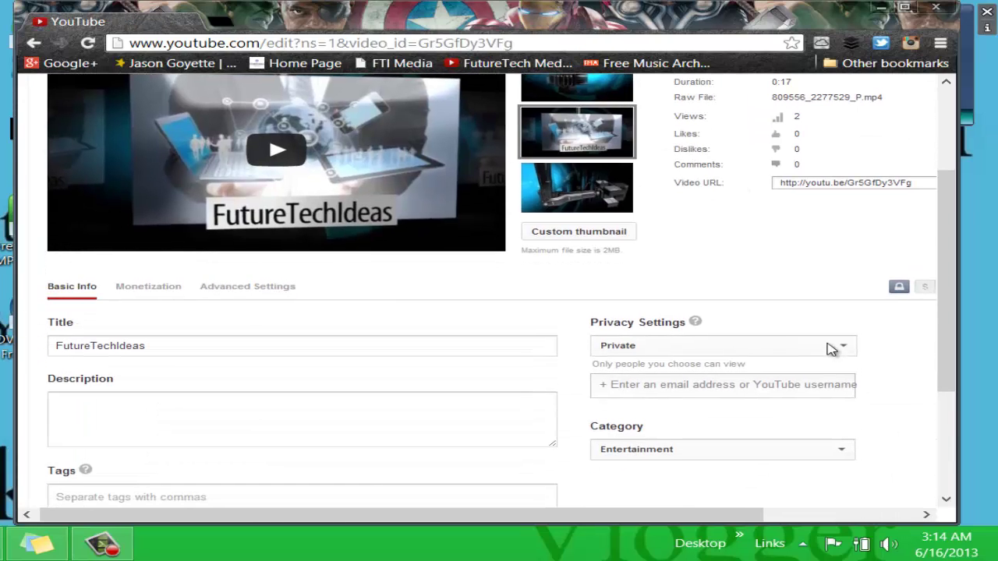
left_click(796, 351)
left_click(795, 350)
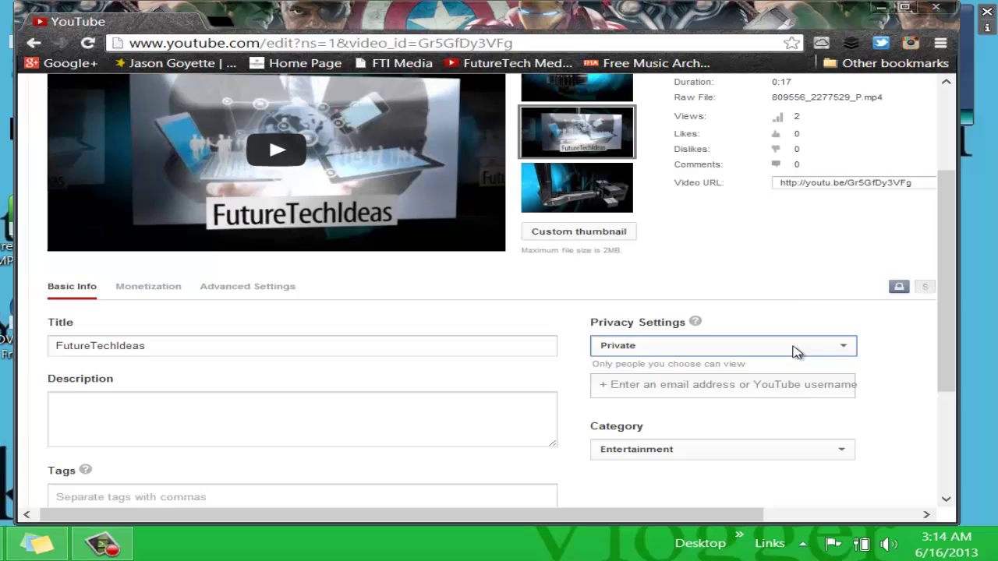
- Dismiss the unsaved-changes warning and save the FutureTechIdeas video's settings
scroll(787, 245, "up", 2)
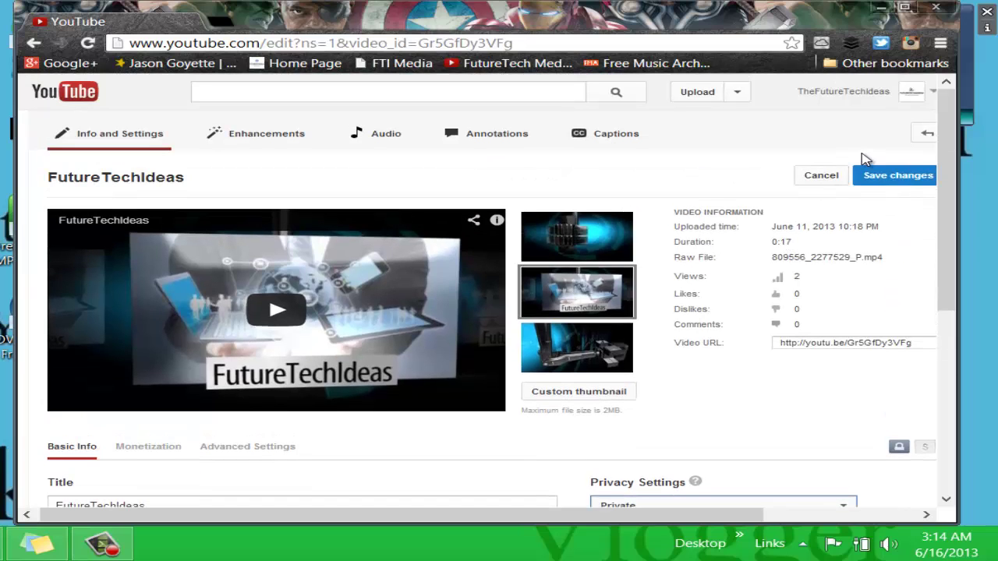
left_click(924, 93)
left_click(842, 139)
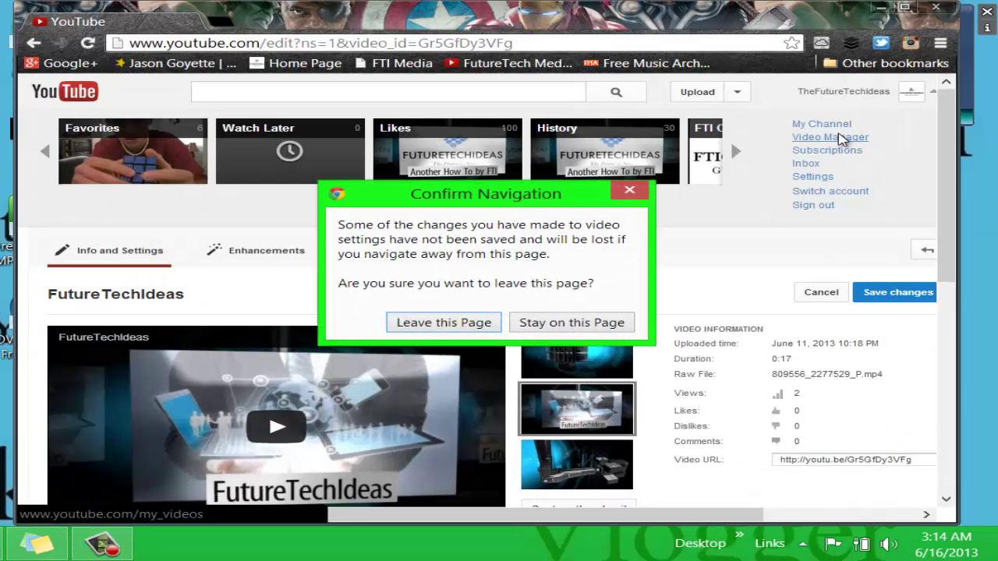
left_click(631, 195)
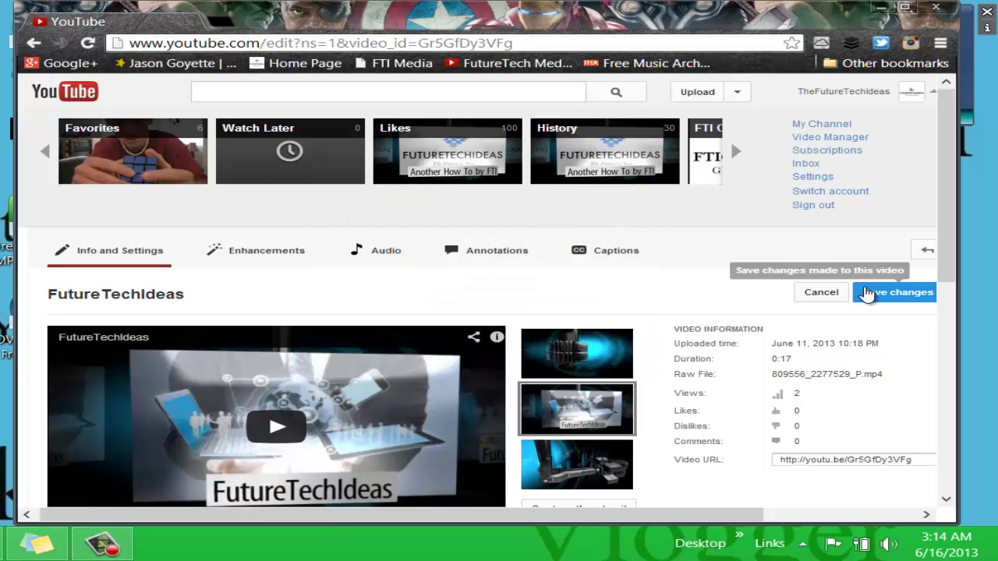
left_click(888, 292)
- Return to the uploads list filtered to Private videos
left_click(807, 141)
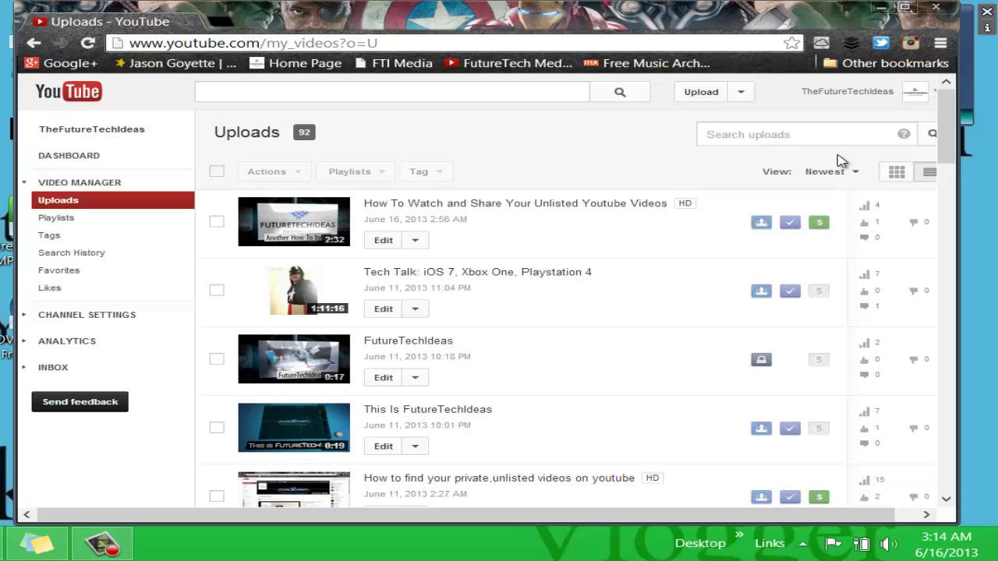
left_click(848, 176)
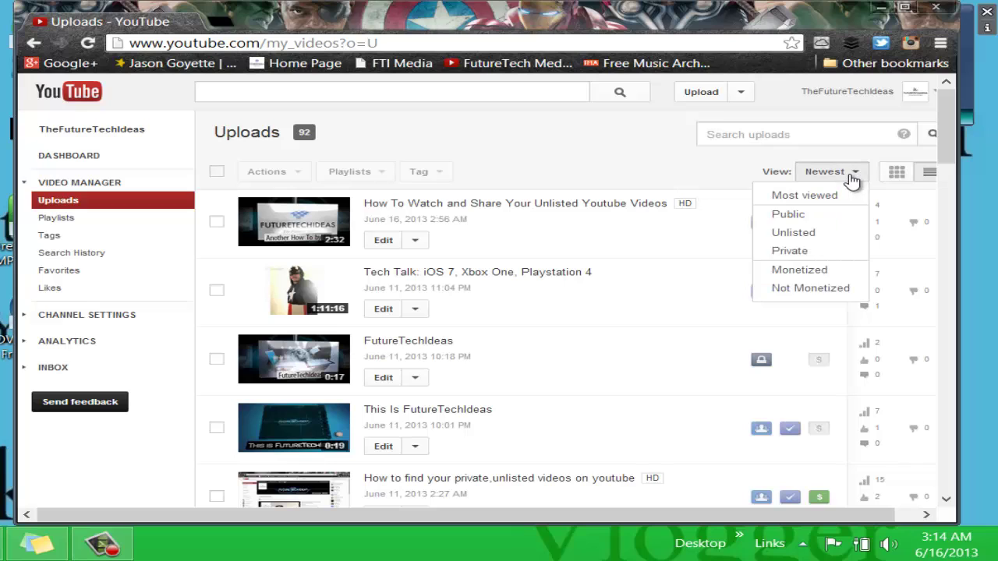
left_click(821, 251)
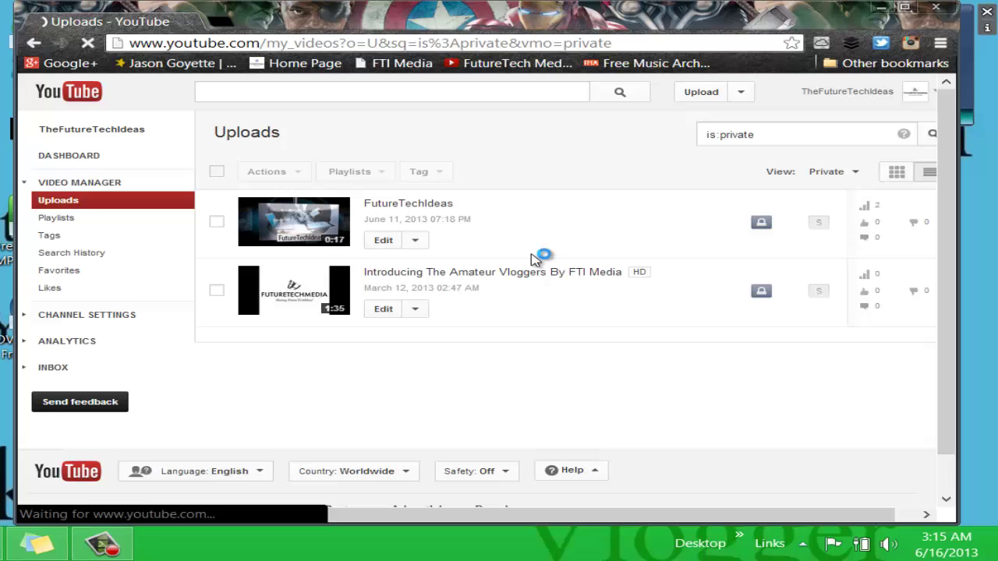
- Edit the Amateur Vloggers introduction, keep it Private, and view the privacy options including Scheduled
left_click(382, 315)
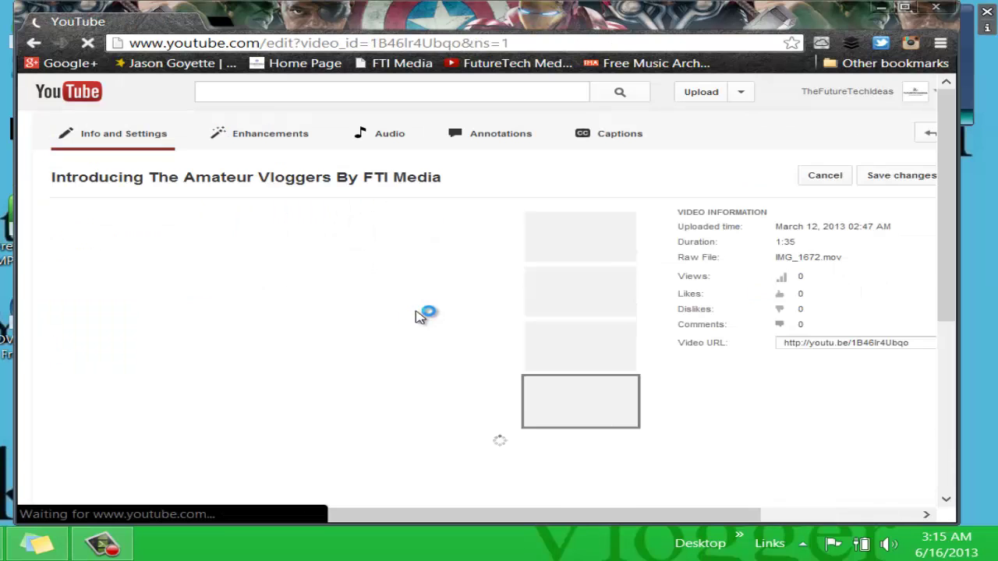
scroll(769, 331, "down", 2)
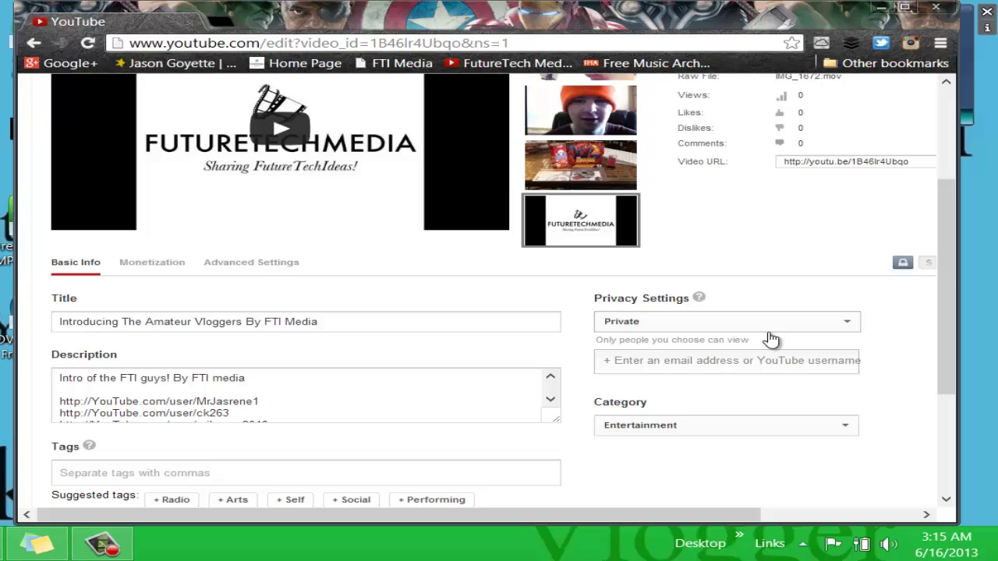
left_click(769, 323)
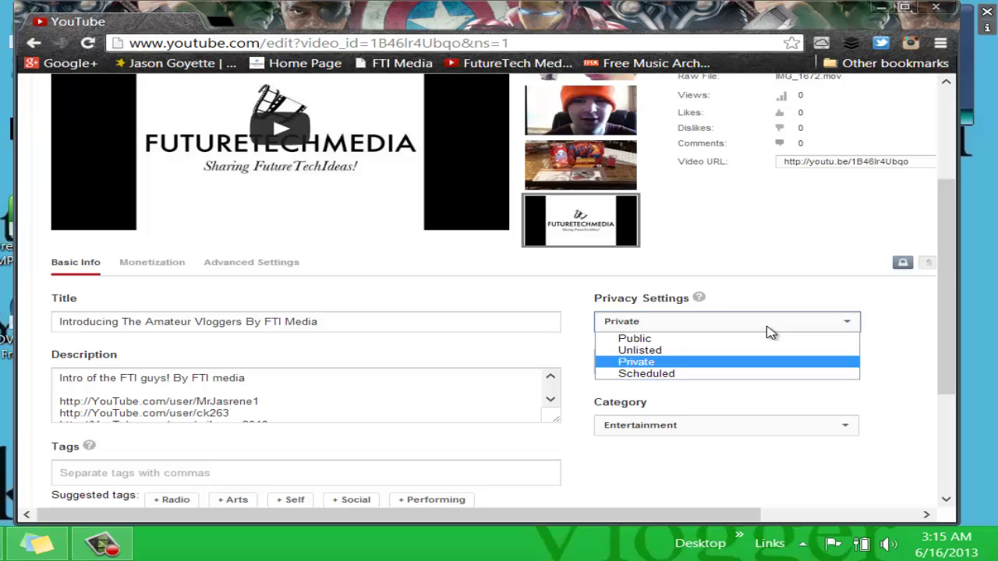
left_click(693, 364)
left_click(719, 320)
left_click(662, 363)
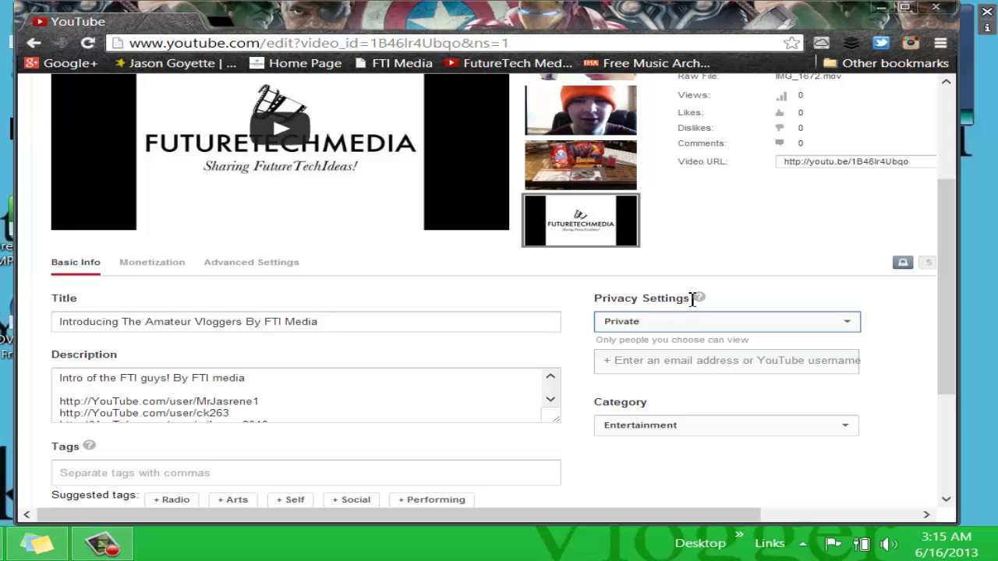
scroll(692, 299, "right", 2)
left_click(691, 316)
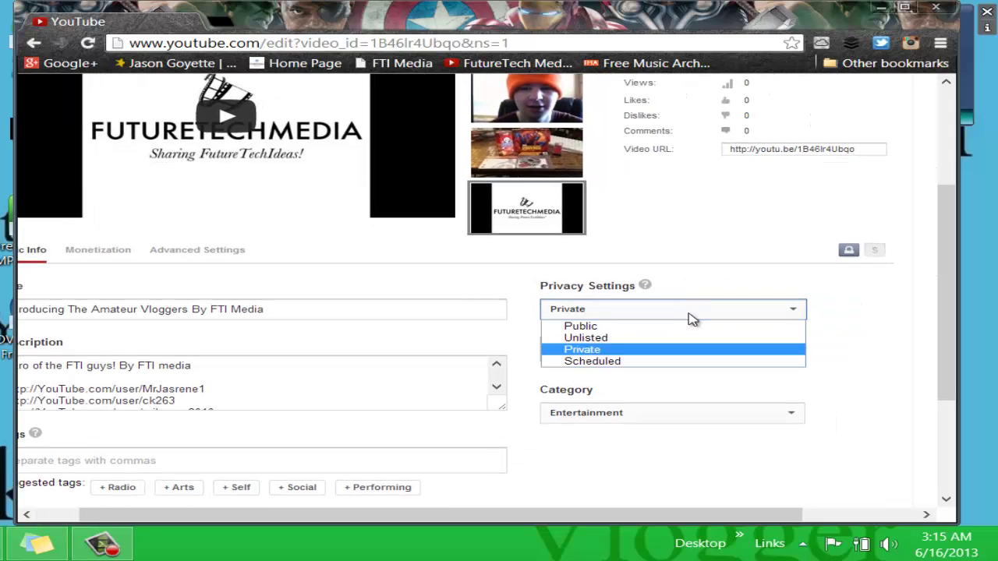
- Pick Scheduled, close the publish-date calendar, set Private, and reopen the privacy options
left_click(611, 363)
left_click(604, 349)
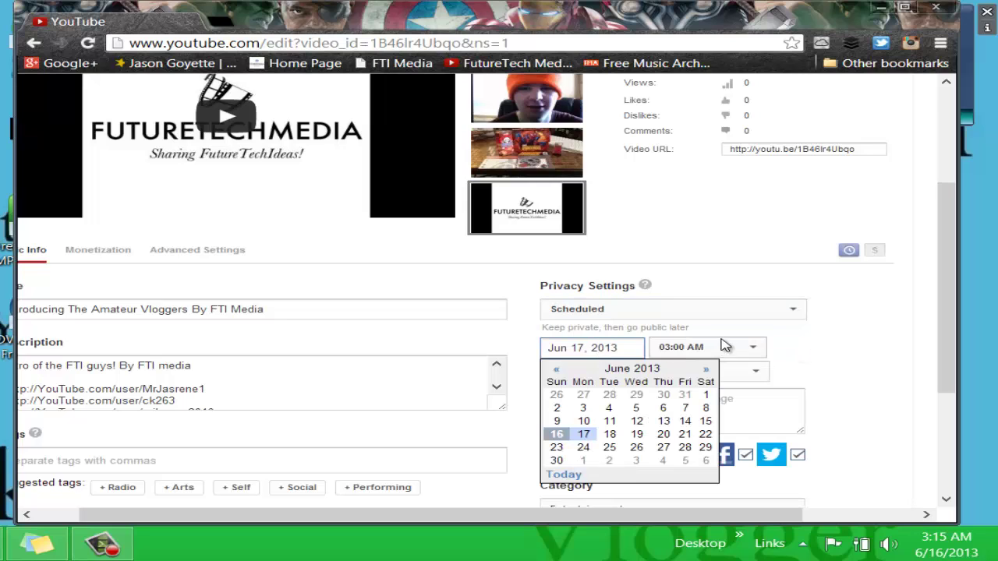
left_click(828, 341)
left_click(722, 315)
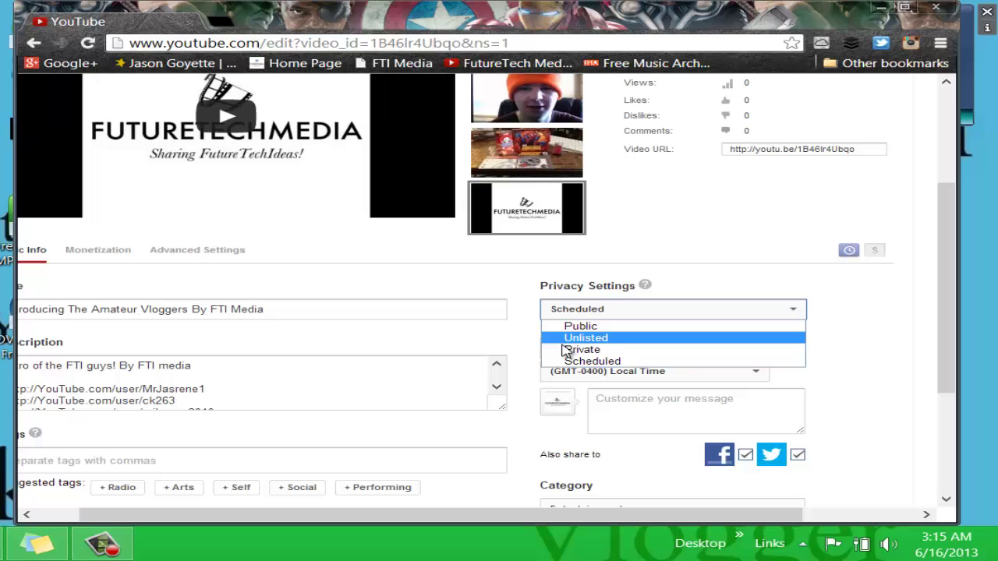
left_click(573, 349)
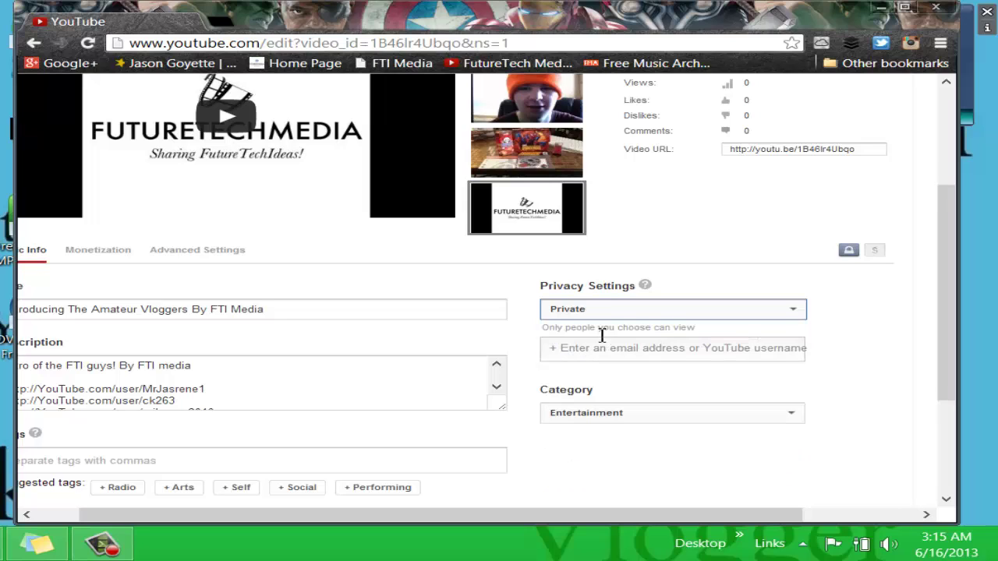
left_click(644, 313)
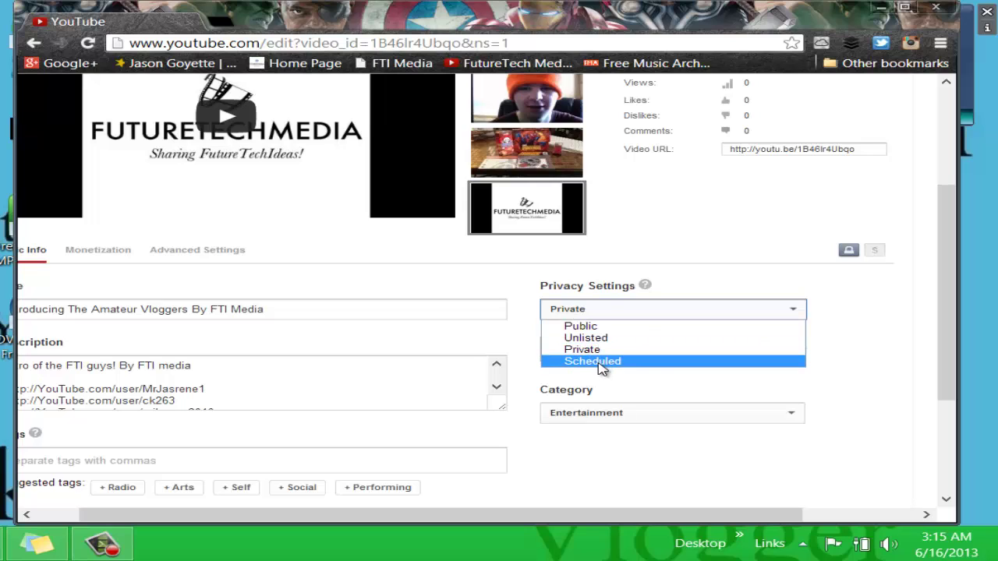
- Switch the introduction's privacy to Scheduled, then back to Private
left_click(602, 362)
left_click(648, 322)
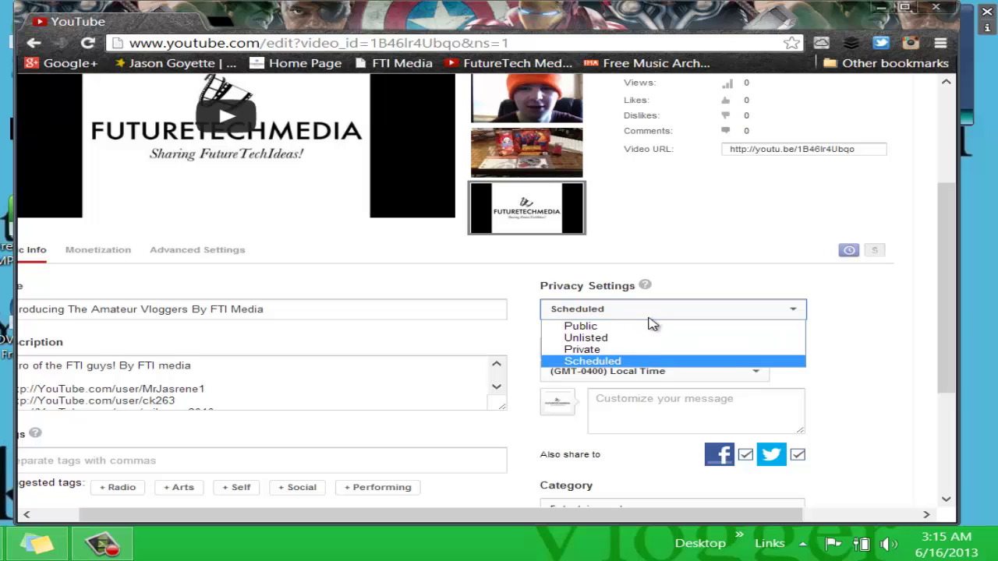
left_click(621, 353)
scroll(748, 335, "down", 3)
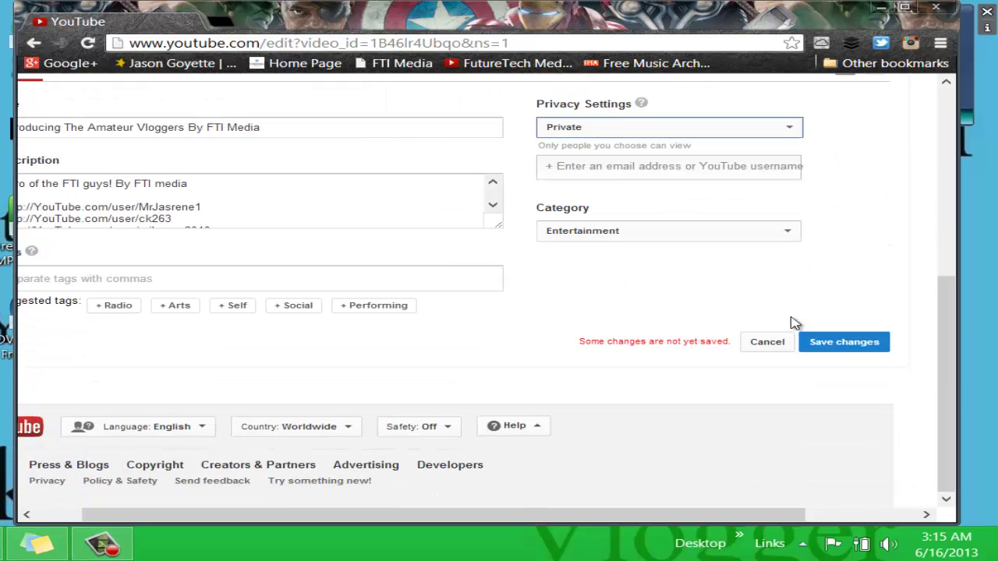
- Change the introduction's privacy to Public, then return it to Private
left_click(739, 129)
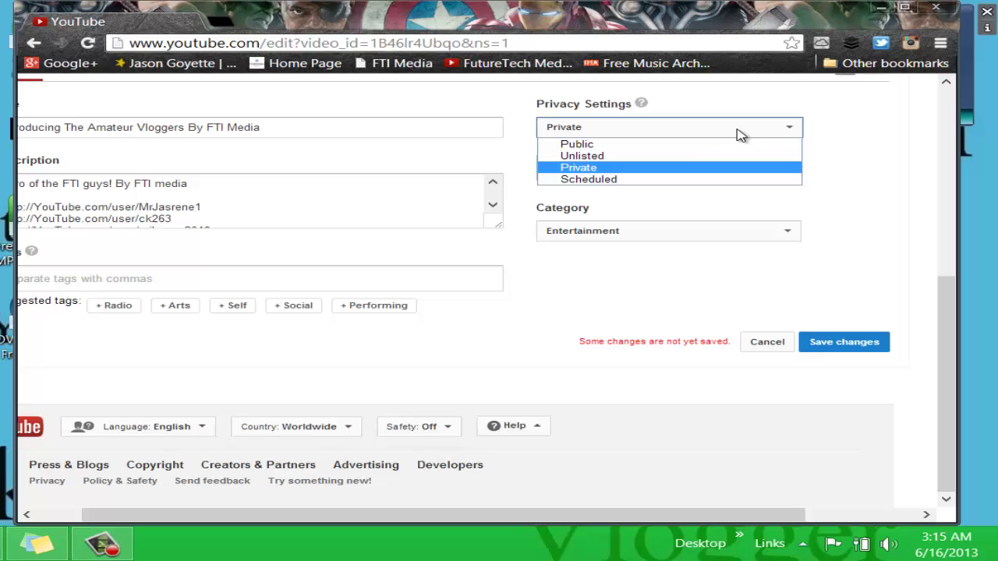
left_click(658, 145)
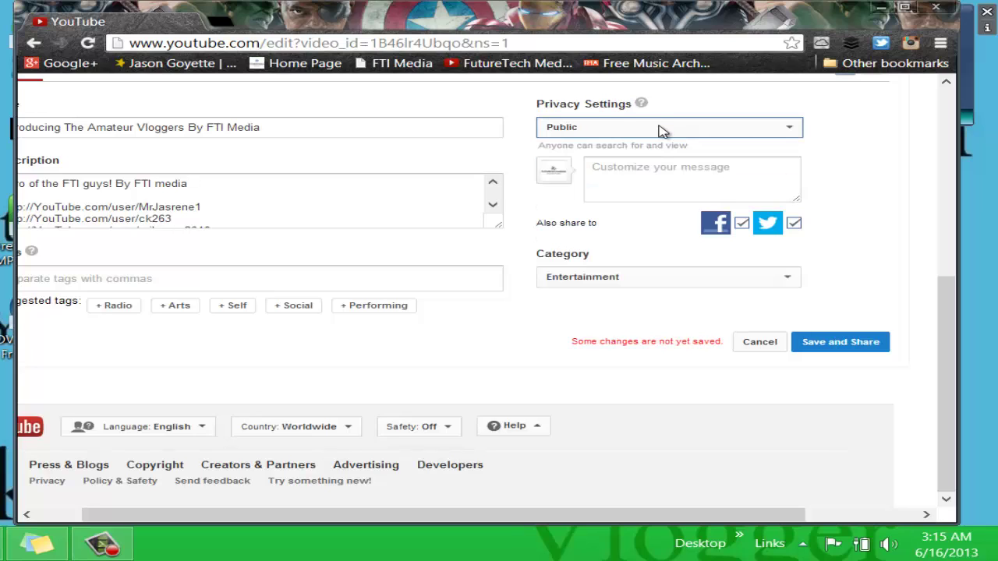
left_click(662, 131)
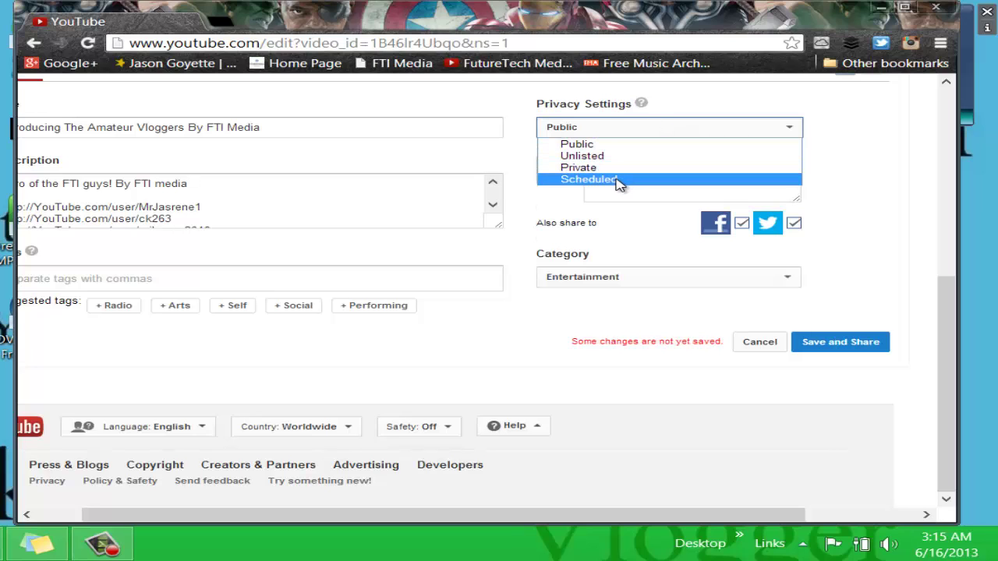
left_click(636, 142)
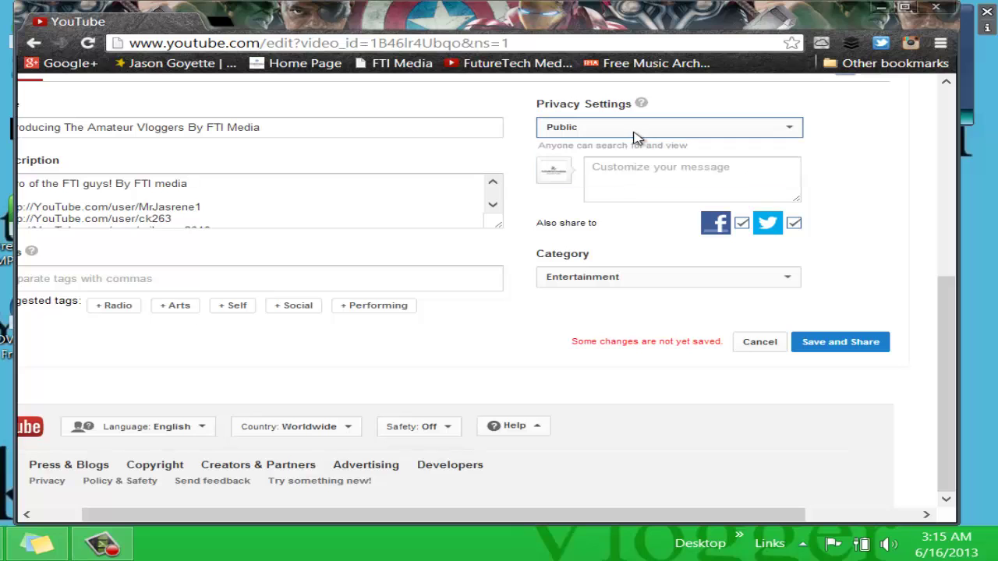
scroll(637, 142, "up", 4)
scroll(801, 175, "up", 1)
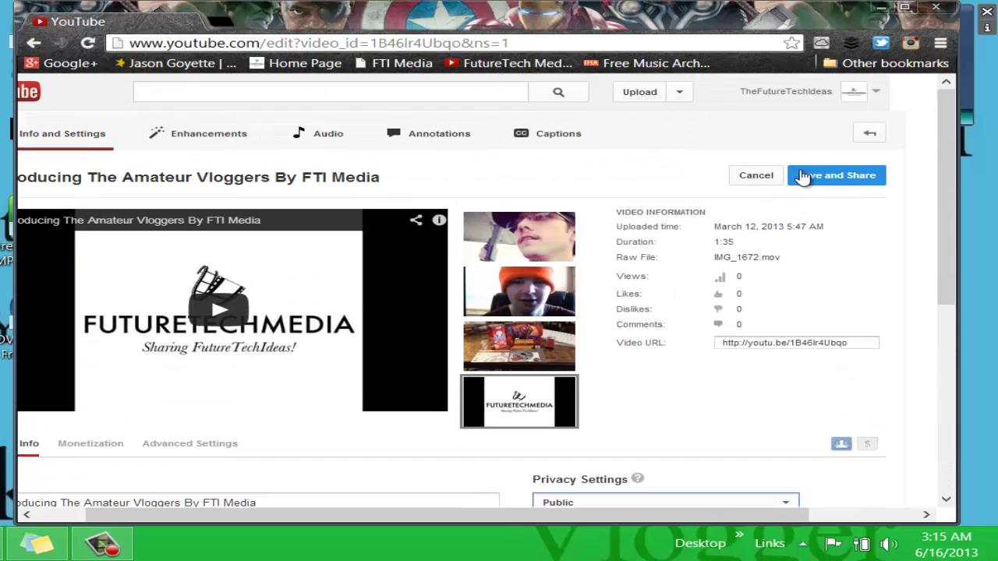
scroll(803, 175, "down", 3)
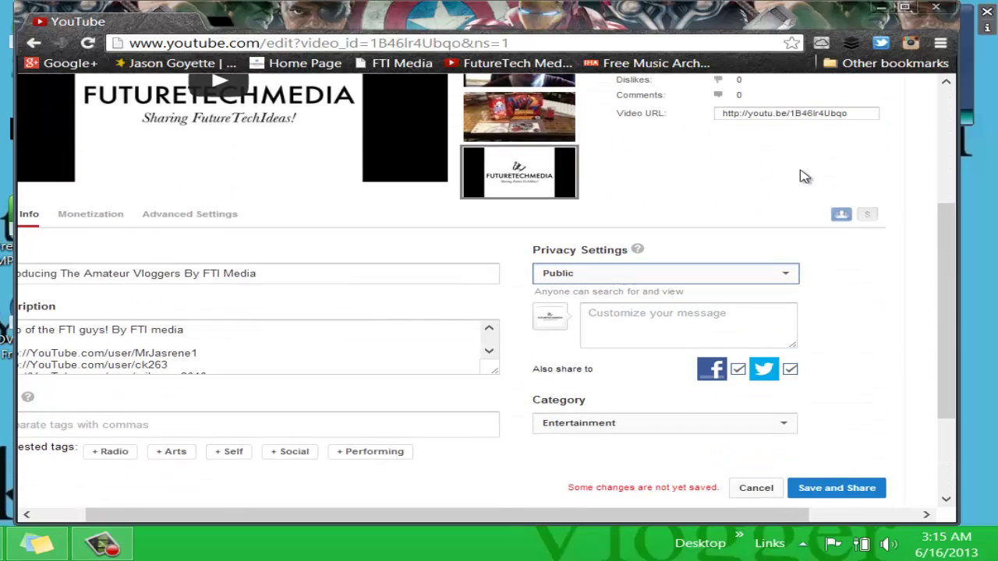
left_click(748, 276)
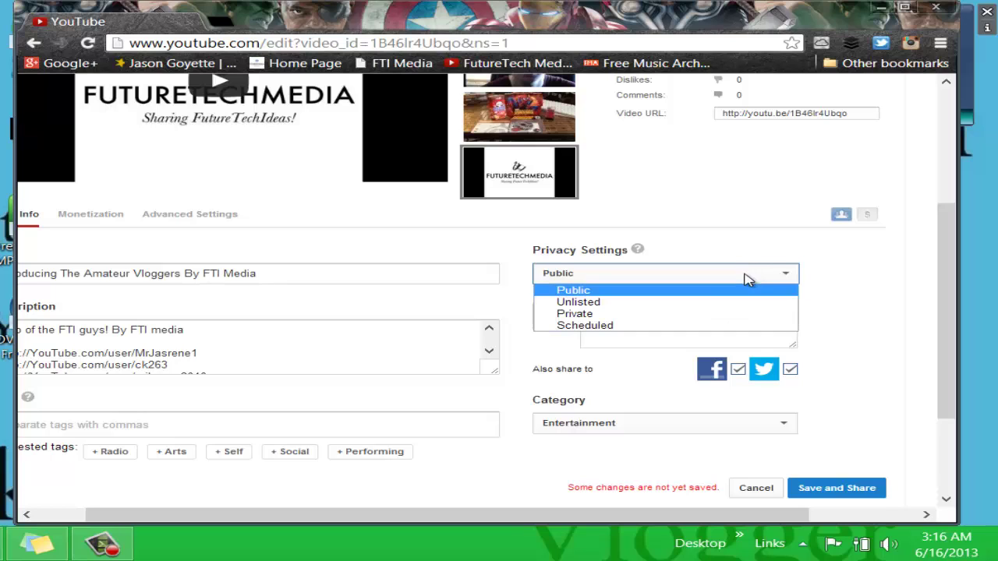
left_click(650, 314)
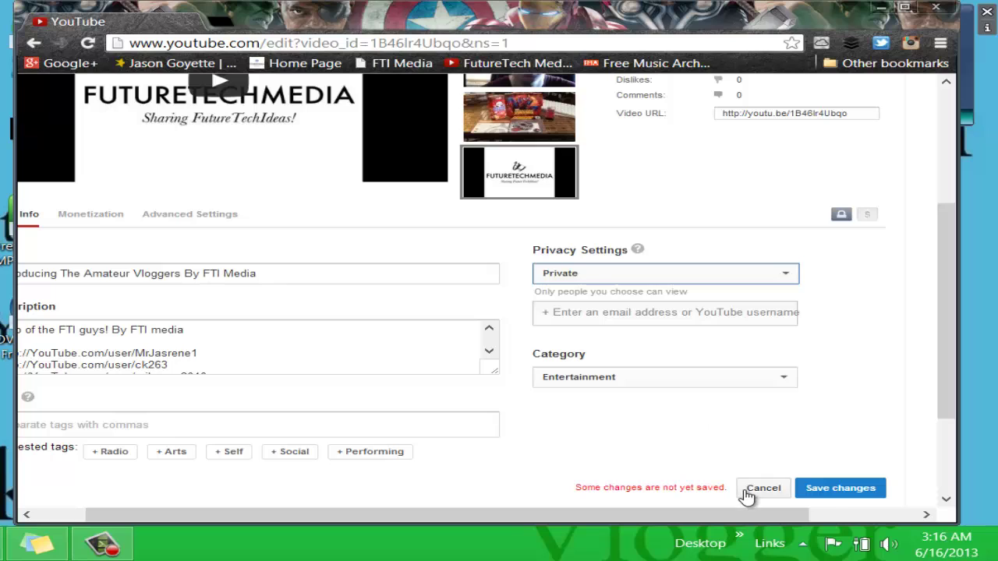
- Save the Amateur Vloggers introduction as Private and show its privacy choices again
left_click(829, 493)
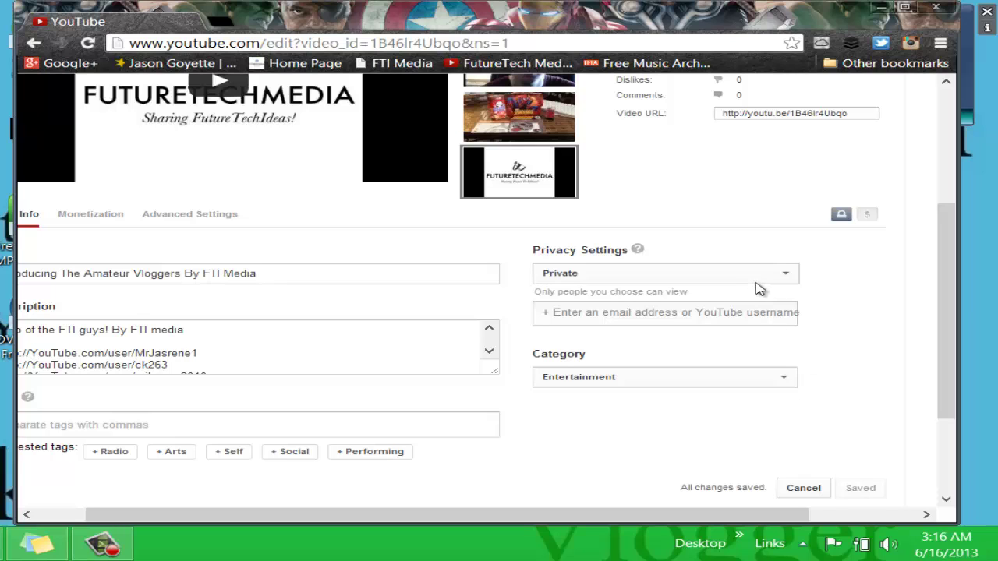
scroll(756, 369, "up", 3)
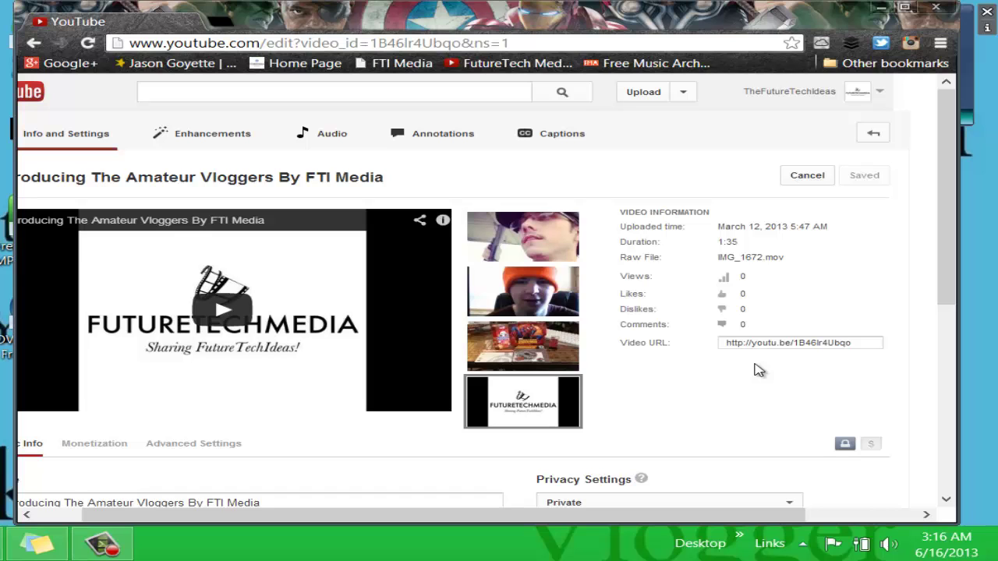
scroll(756, 370, "down", 3)
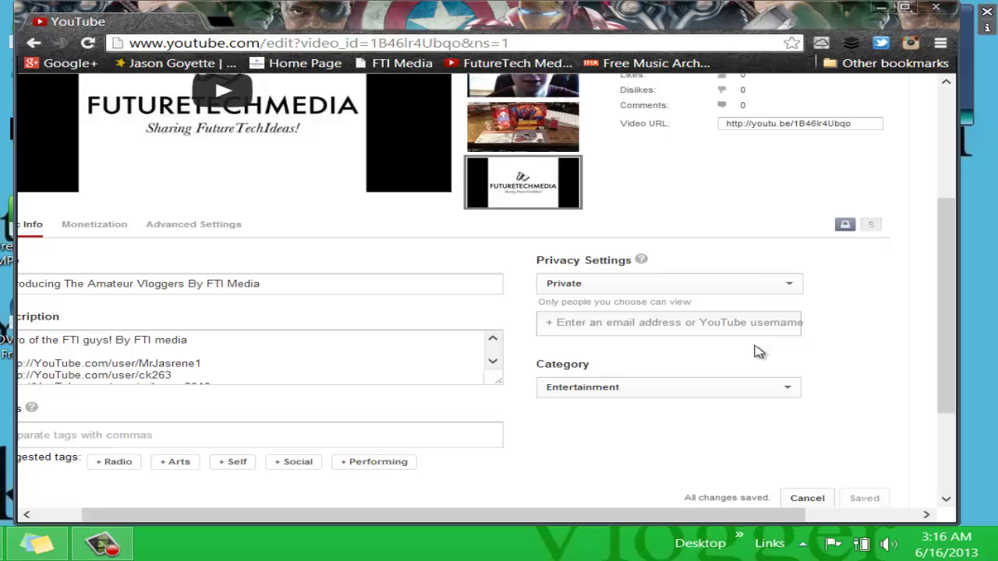
left_click(754, 288)
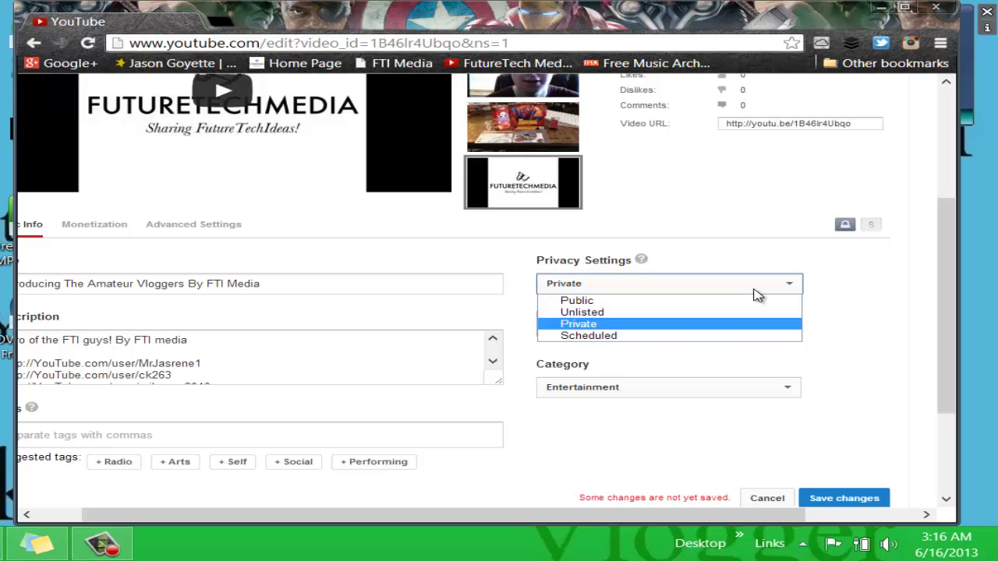
- Try the Scheduled privacy option, then switch back to Private and save the changes
left_click(650, 328)
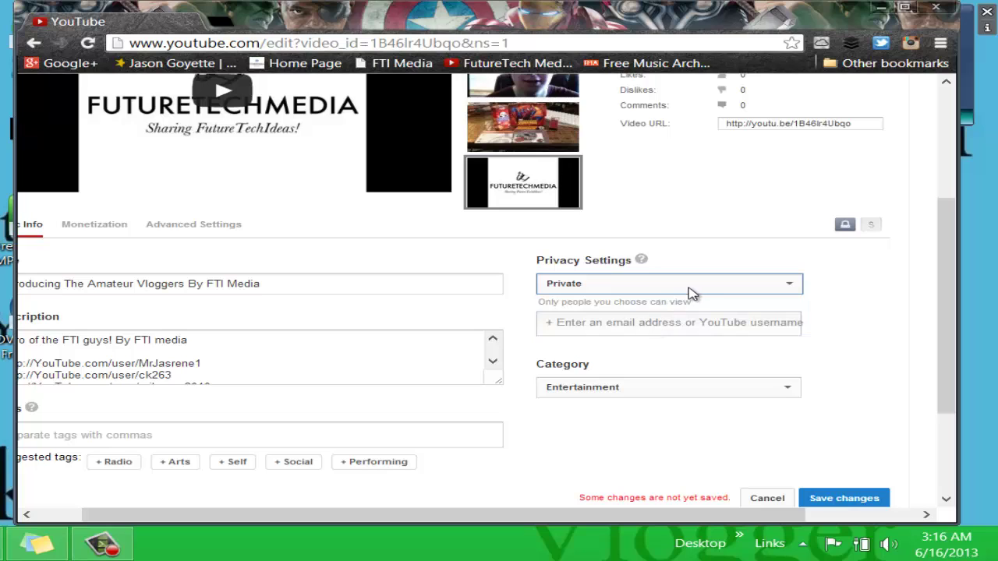
left_click(691, 290)
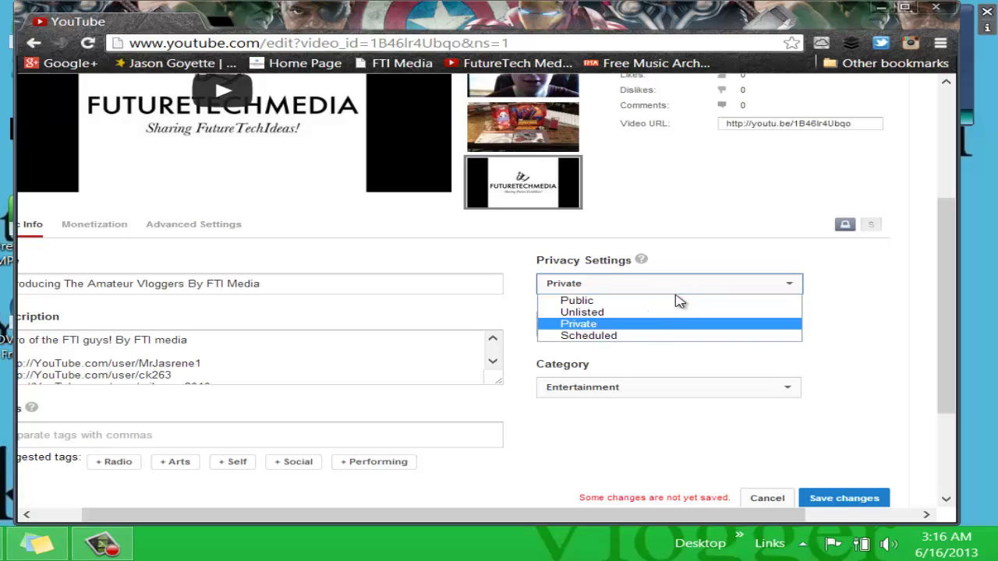
left_click(628, 335)
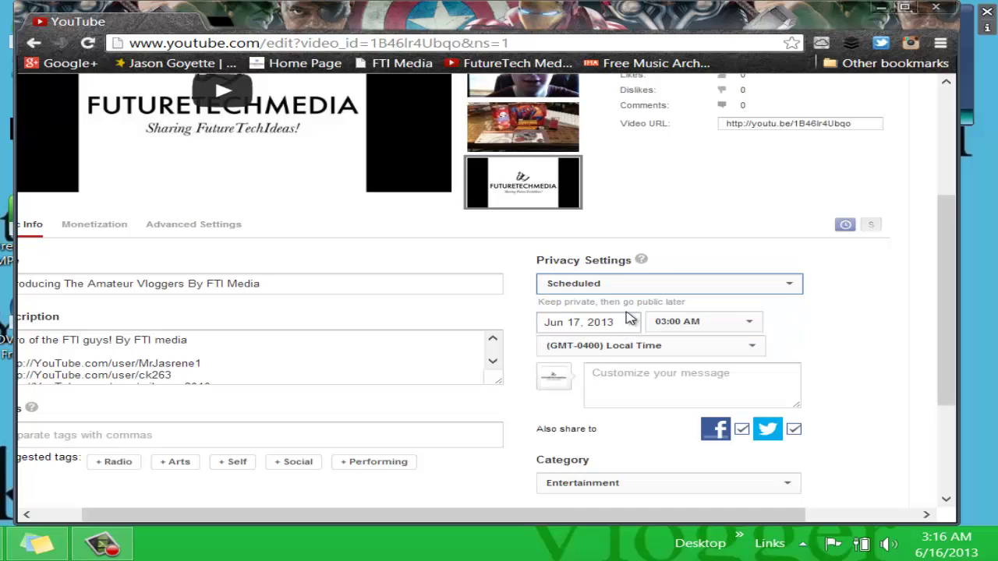
left_click(649, 295)
left_click(630, 327)
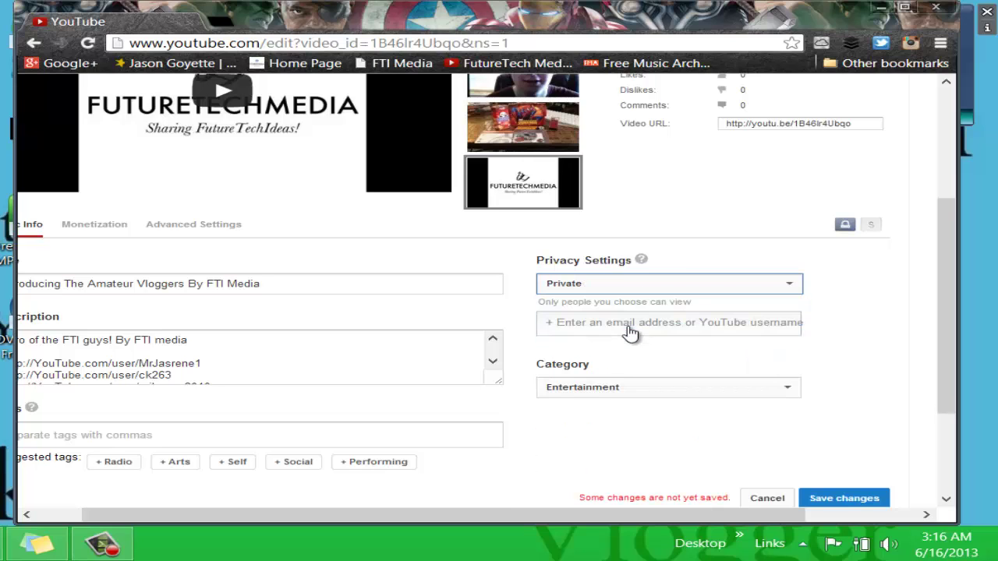
left_click(864, 502)
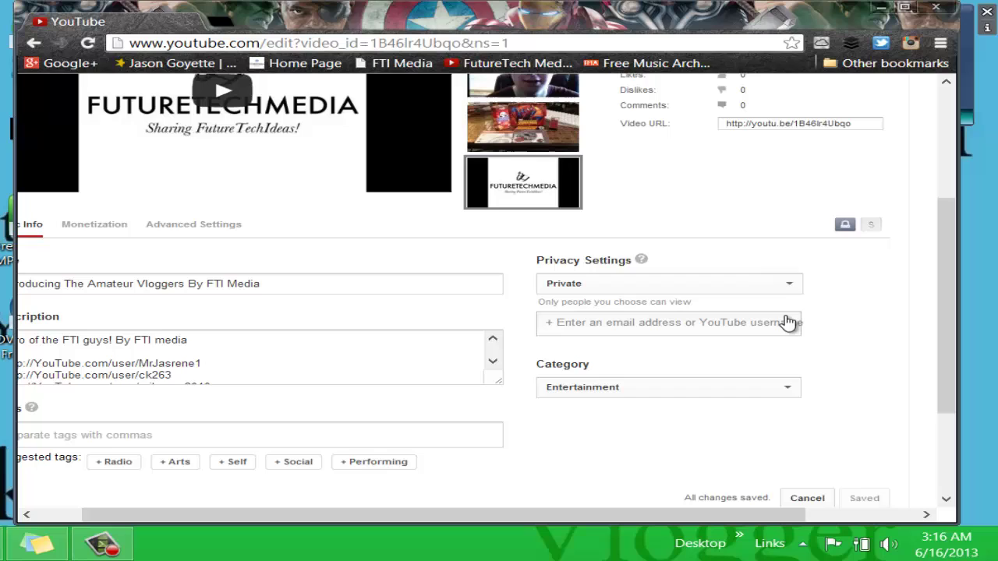